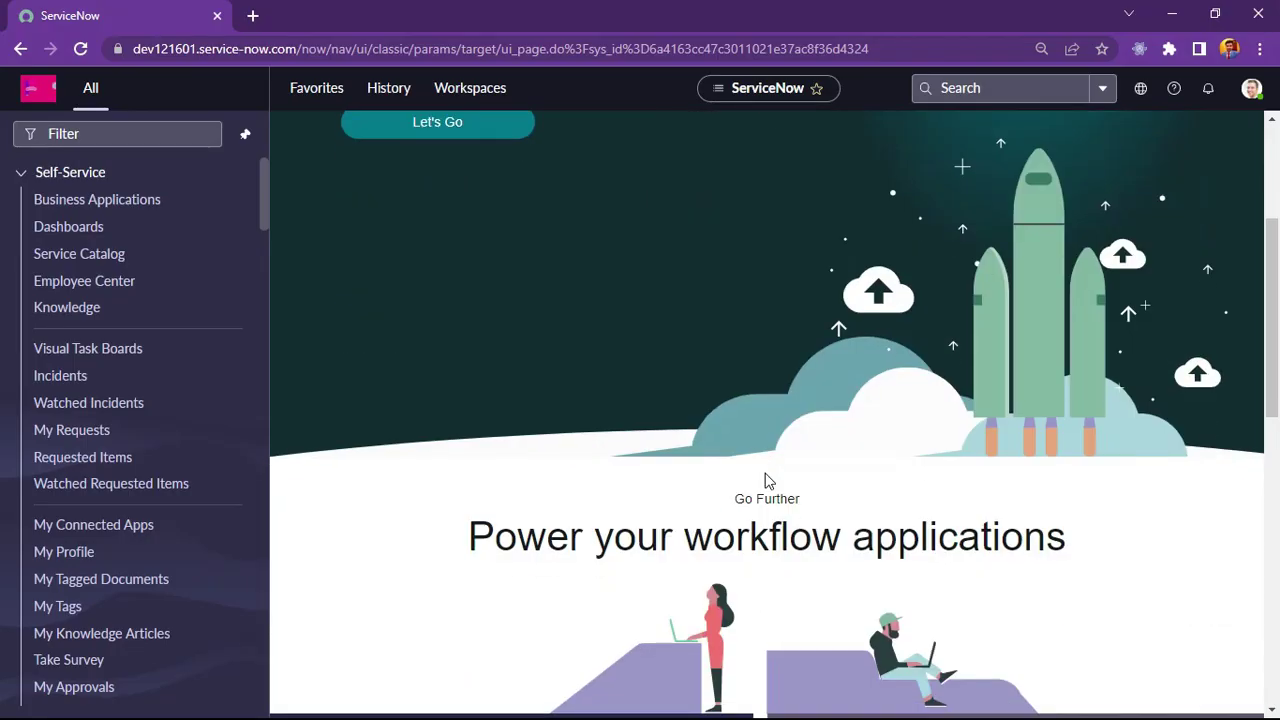
Load the instance's home.do page by replacing ui_page.do and its parameters in the web address
{"action": "scroll", "coordinate": [767, 481], "scroll_direction": "up", "scroll_amount": 3}
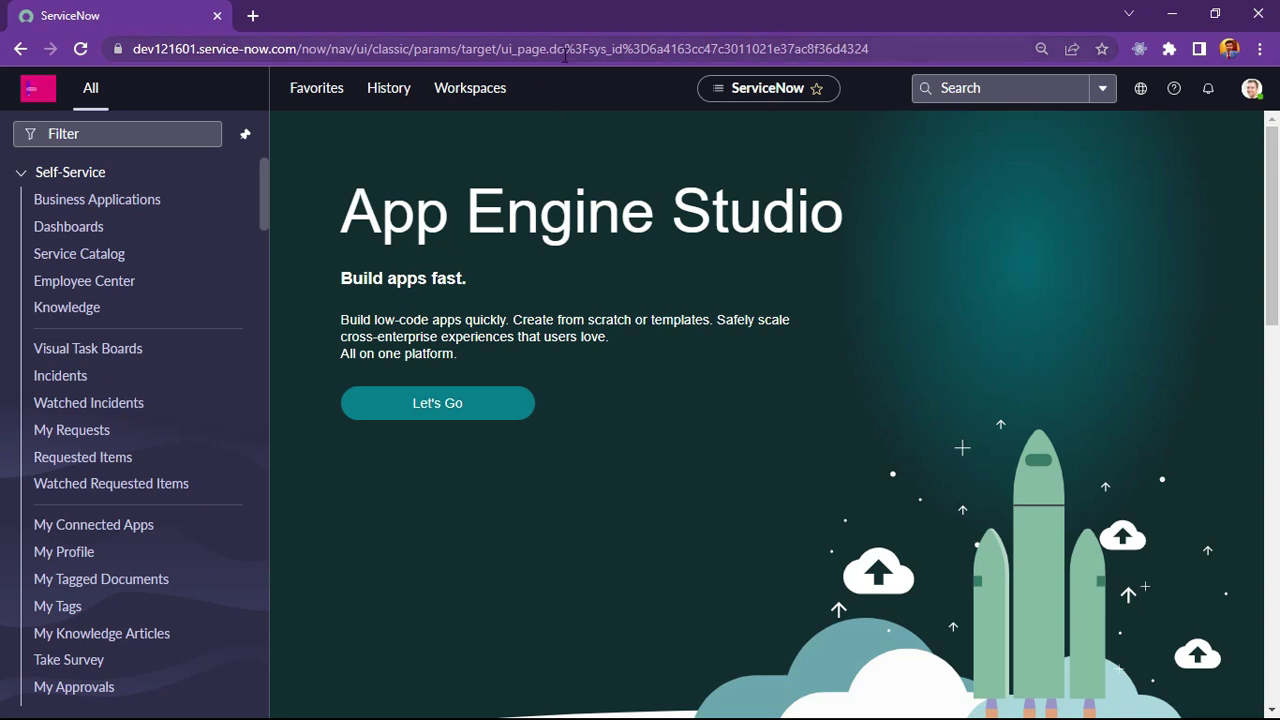
{"action": "left_click_drag", "start_coordinate": [600, 48], "coordinate": [949, 28]}
{"action": "key", "text": "BackSpace"}
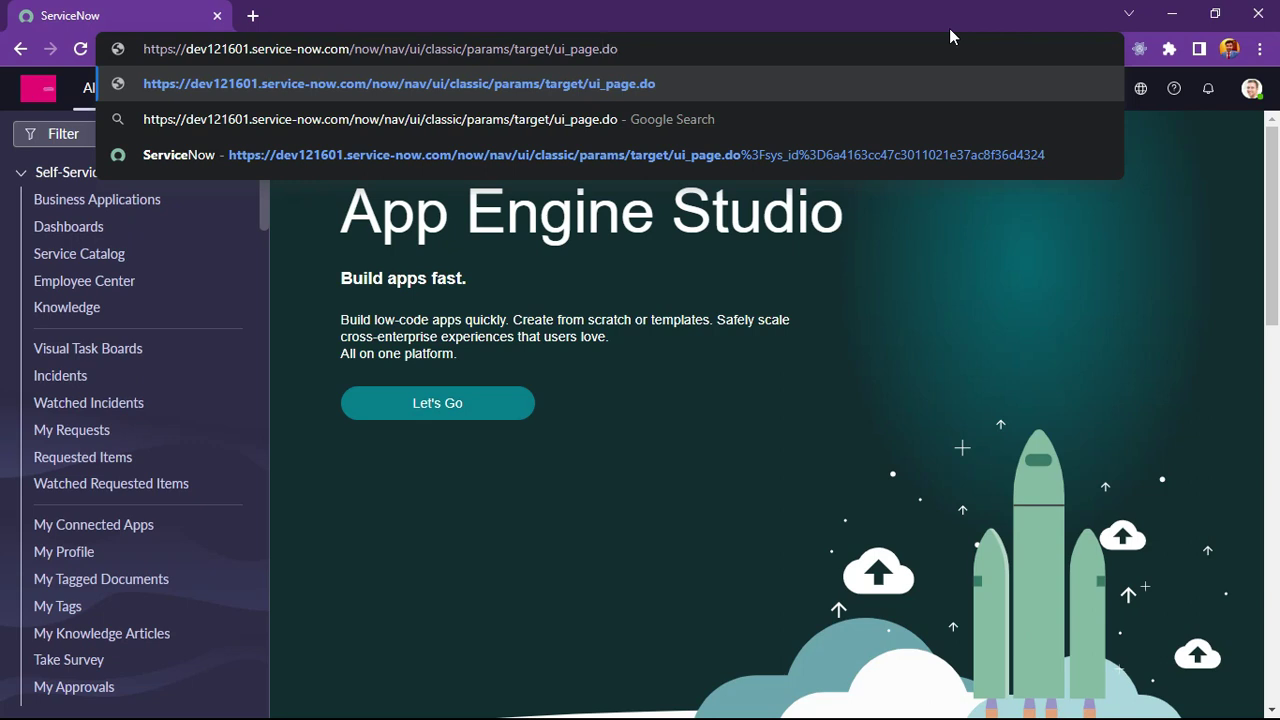
{"action": "key", "text": "BackSpace"}
{"action": "key", "text": "BackSpace"}
{"action": "key", "text": "BackSpace"}
{"action": "key", "text": "BackSpace"}
{"action": "key", "text": "BackSpace"}
{"action": "key", "text": "BackSpace"}
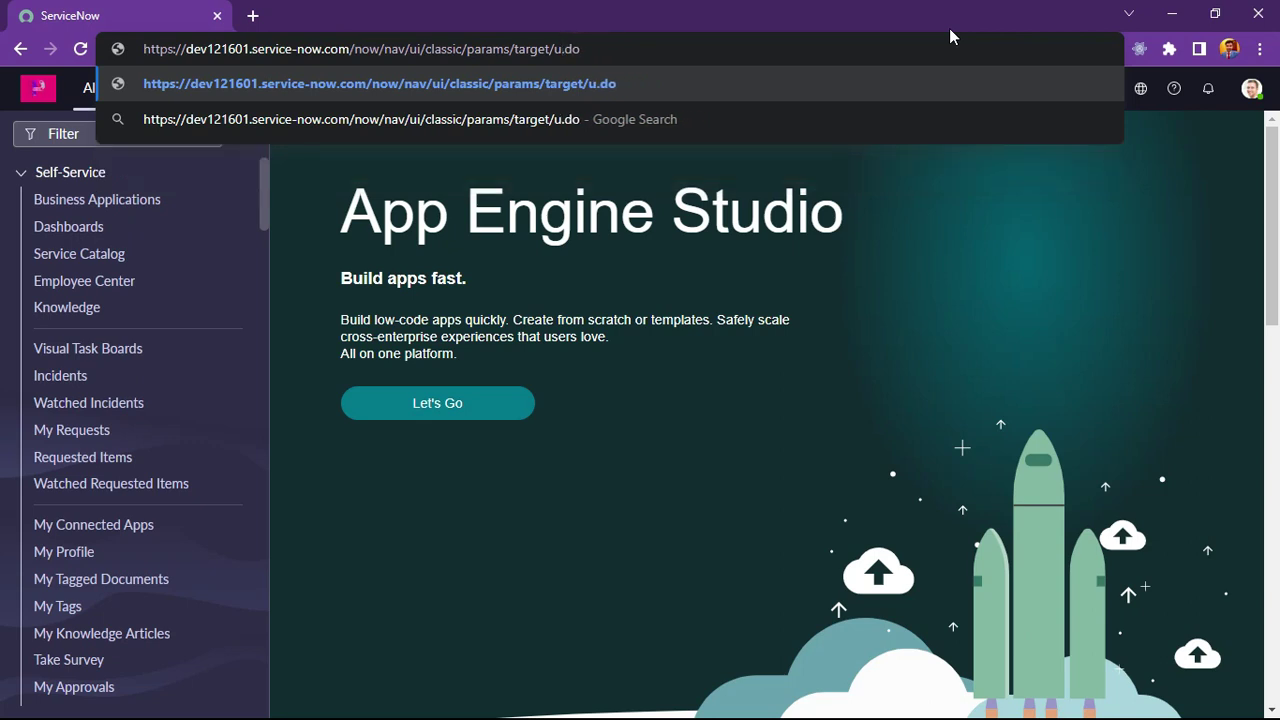
{"action": "key", "text": "BackSpace"}
{"action": "type", "text": "home"}
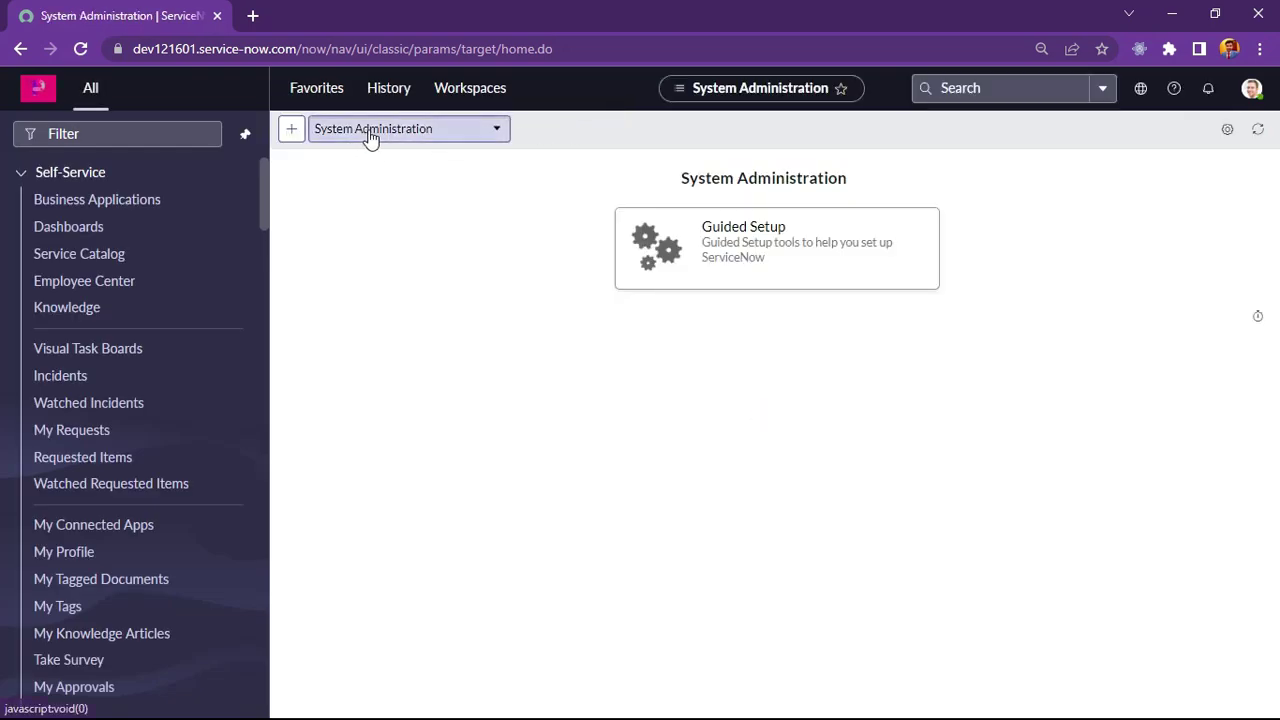
Look through the list of existing homepages and create a new homepage
{"action": "left_click", "coordinate": [370, 130]}
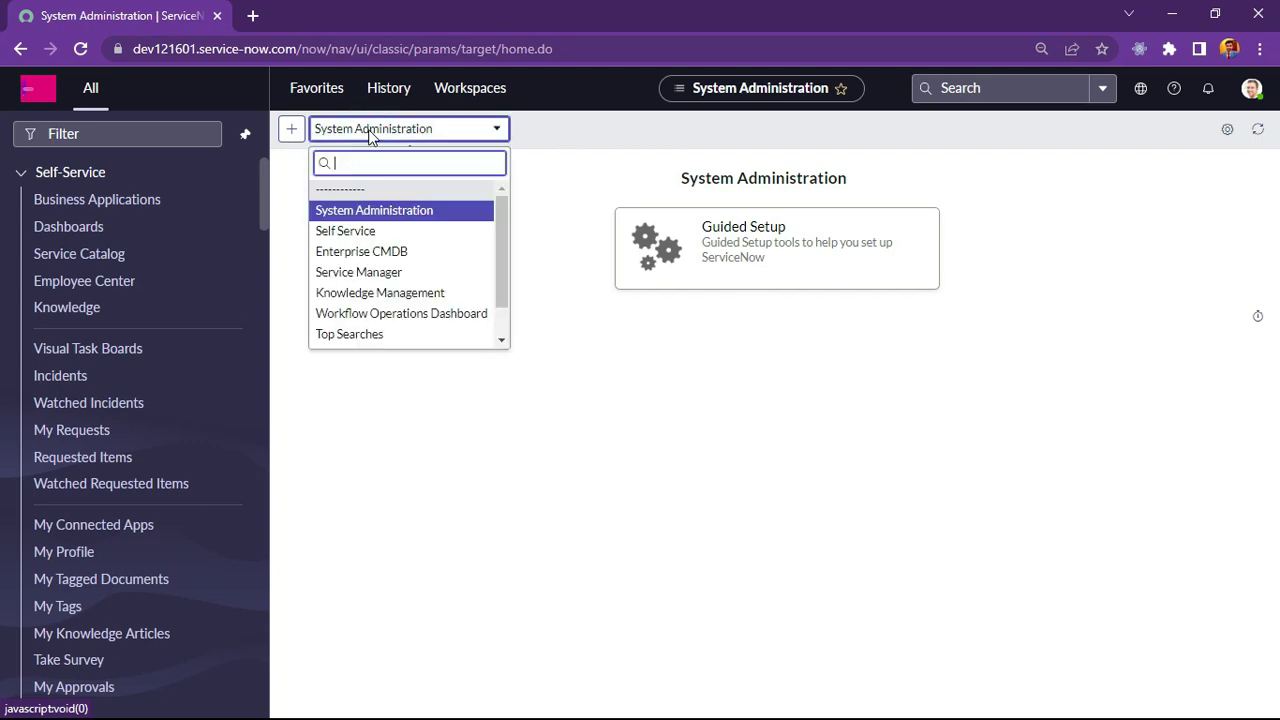
{"action": "left_click", "coordinate": [572, 128]}
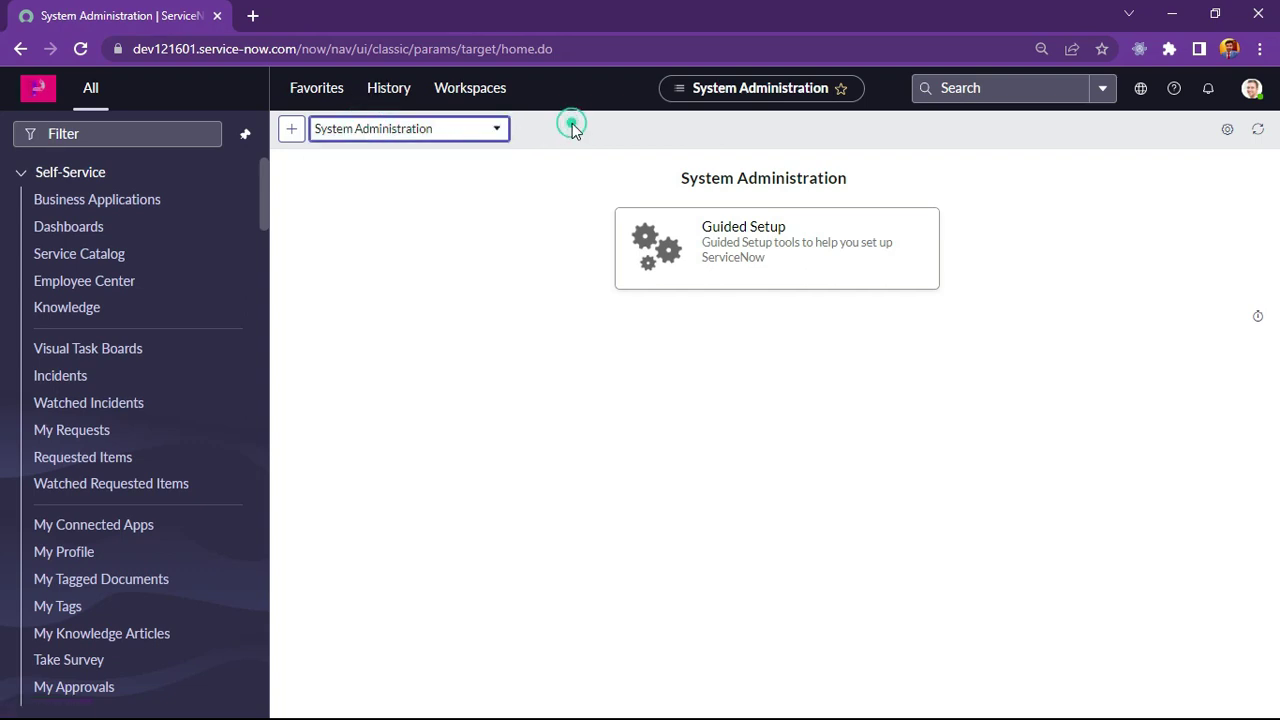
{"action": "left_click", "coordinate": [293, 133]}
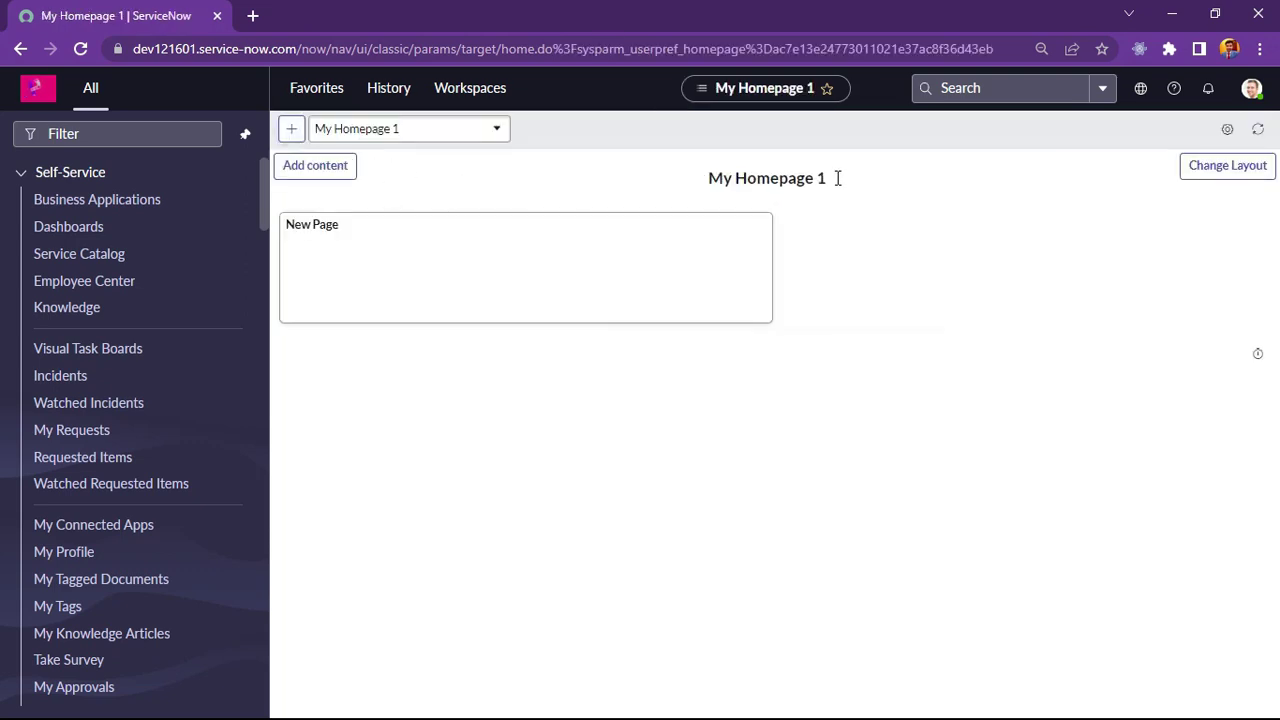
Retitle the new homepage "My Personal Homepage for LearnIT"
{"action": "left_click", "coordinate": [838, 178]}
{"action": "left_click_drag", "start_coordinate": [840, 178], "coordinate": [727, 168]}
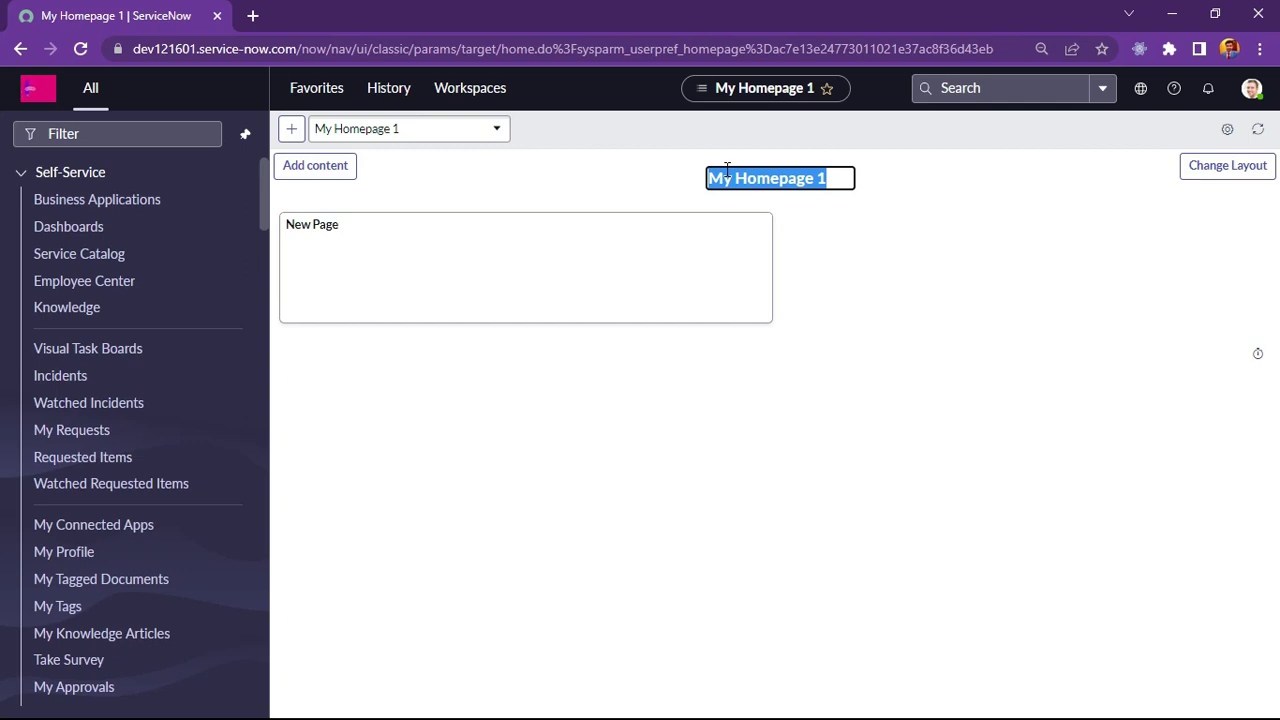
{"action": "type", "text": "My Per"}
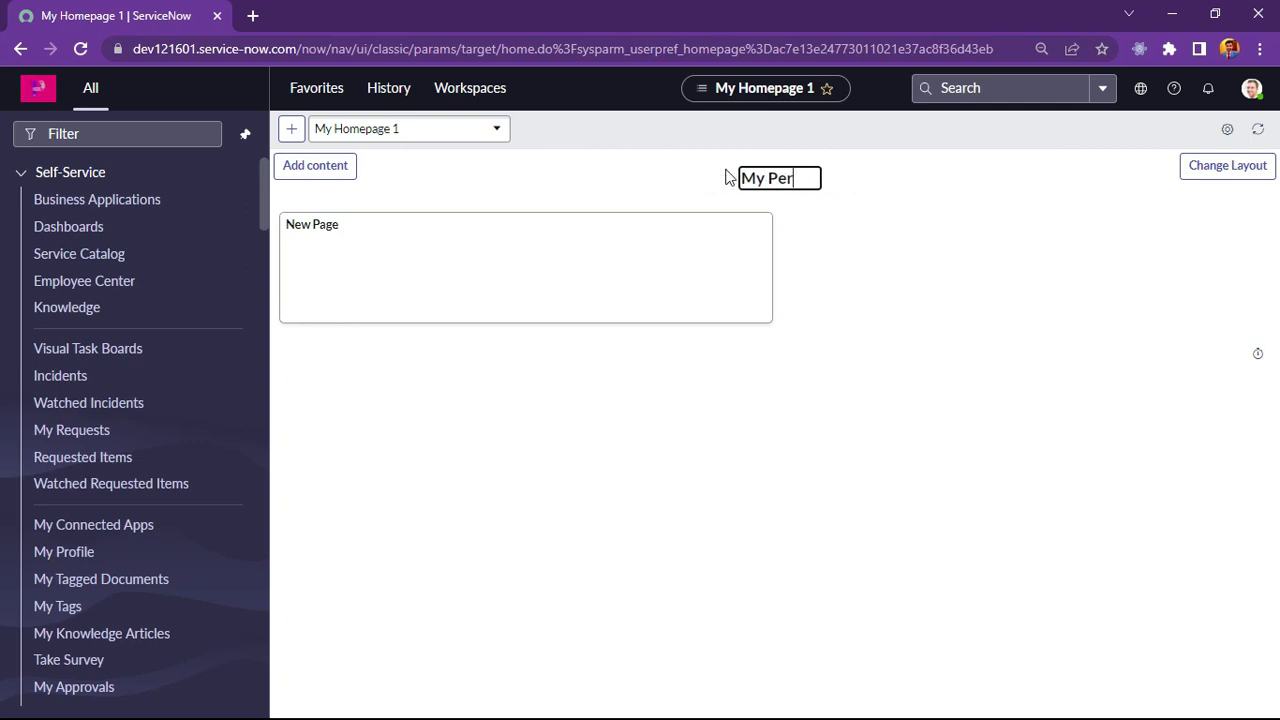
{"action": "type", "text": "sonal Homep"}
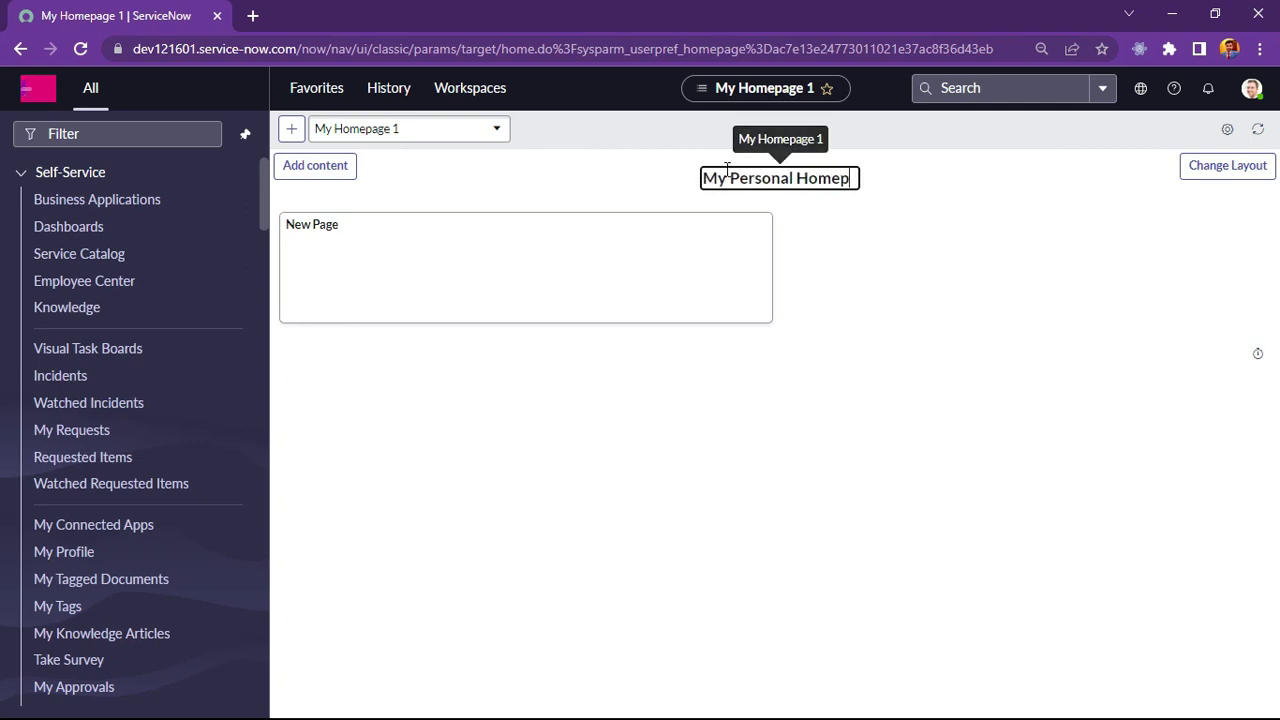
{"action": "type", "text": "age for"}
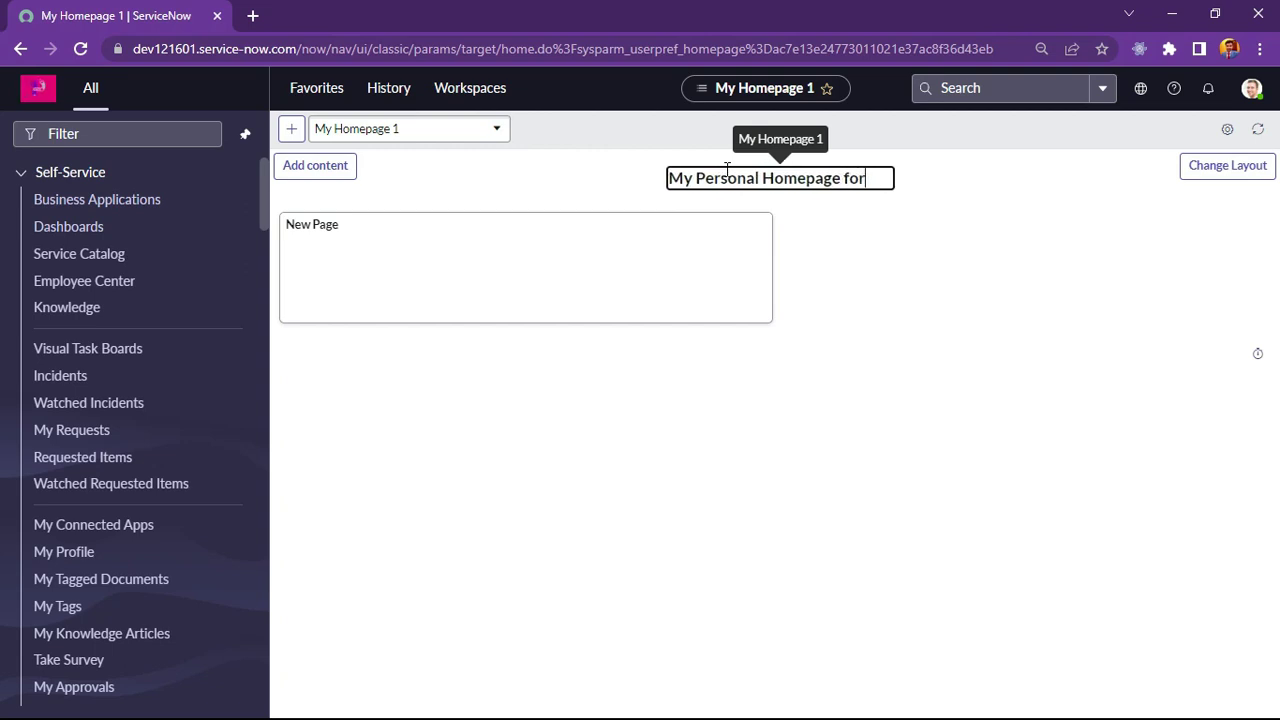
{"action": "type", "text": " La"}
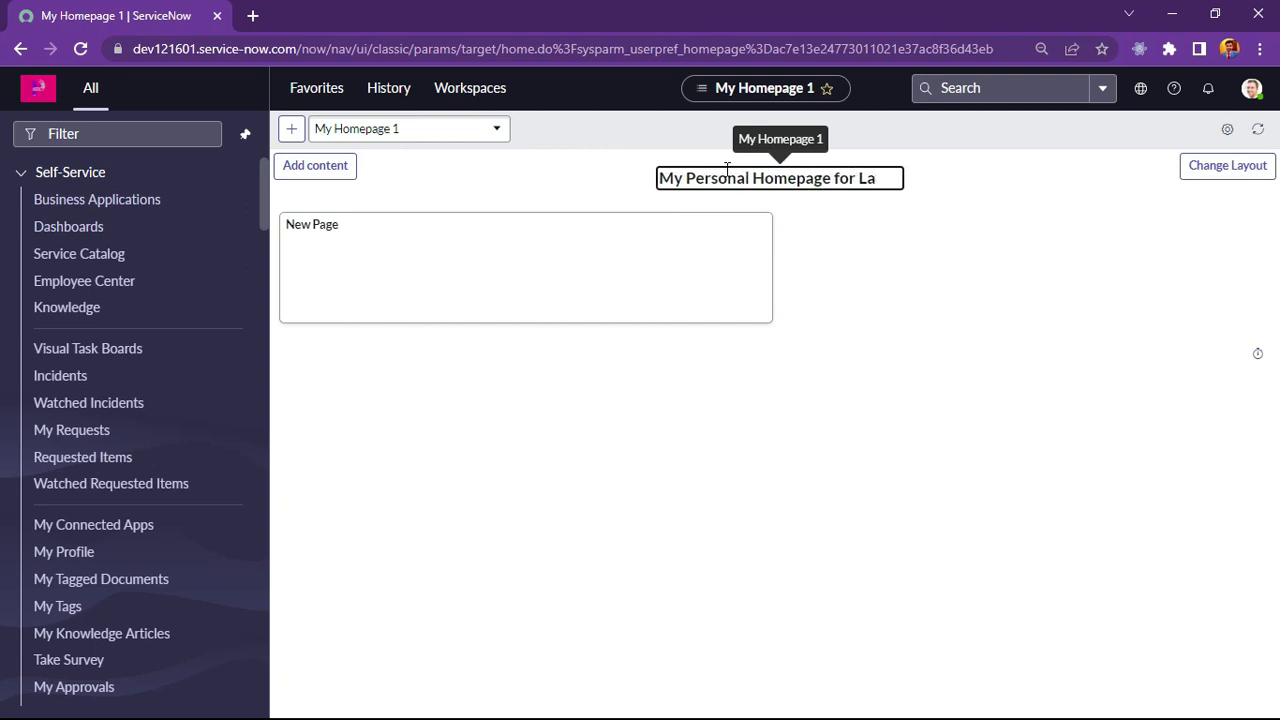
{"action": "key", "text": "BackSpace"}
{"action": "key", "text": "BackSpace"}
{"action": "type", "text": "L"}
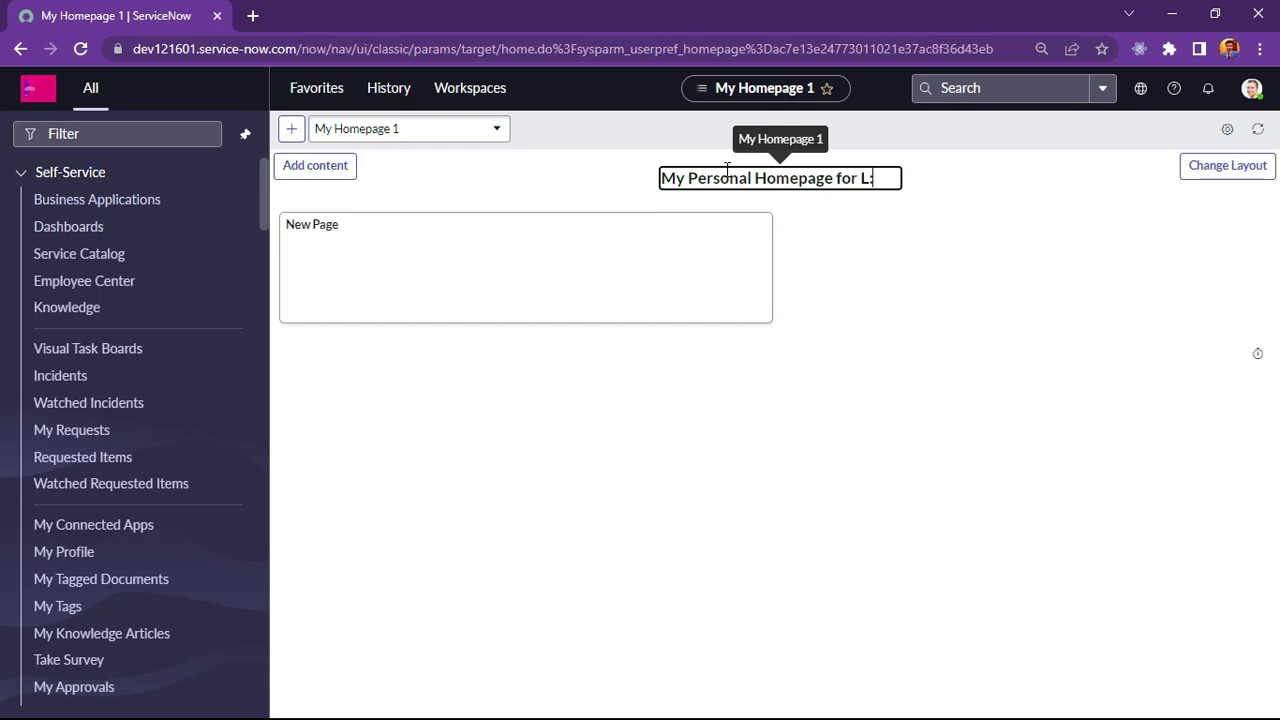
{"action": "key", "text": "BackSpace"}
{"action": "type", "text": "earnIT"}
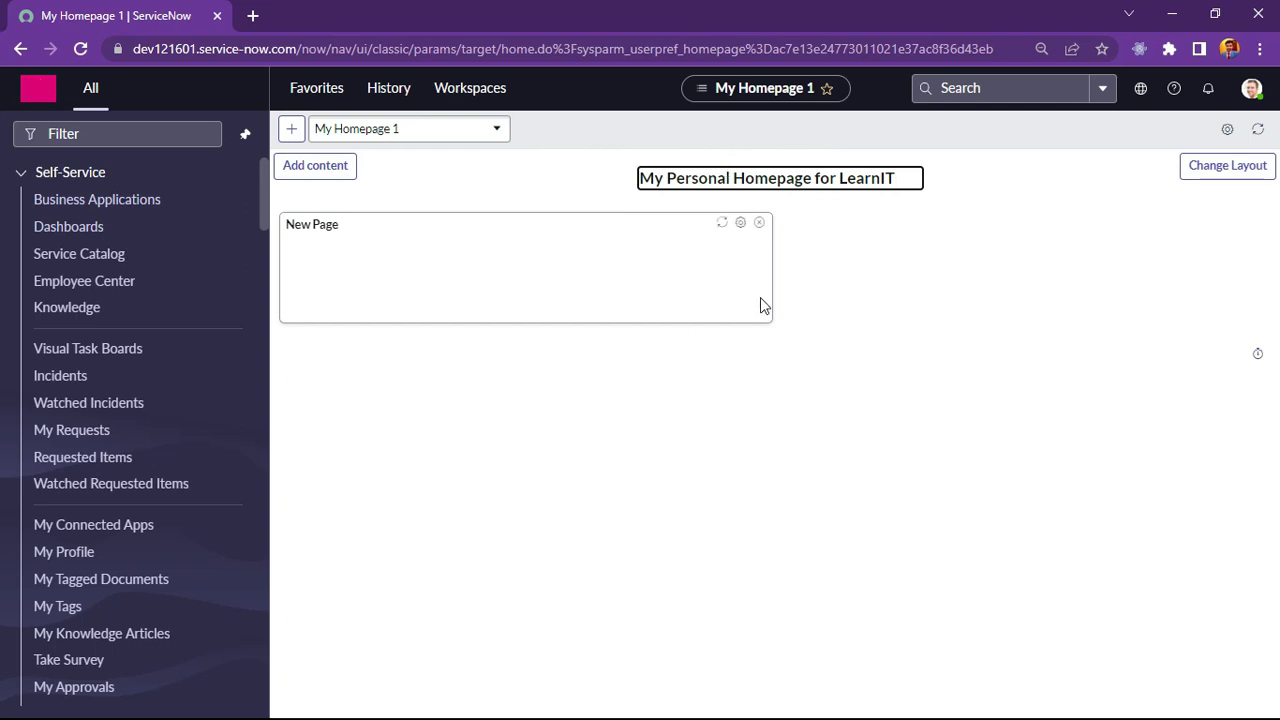
{"action": "left_click", "coordinate": [924, 147]}
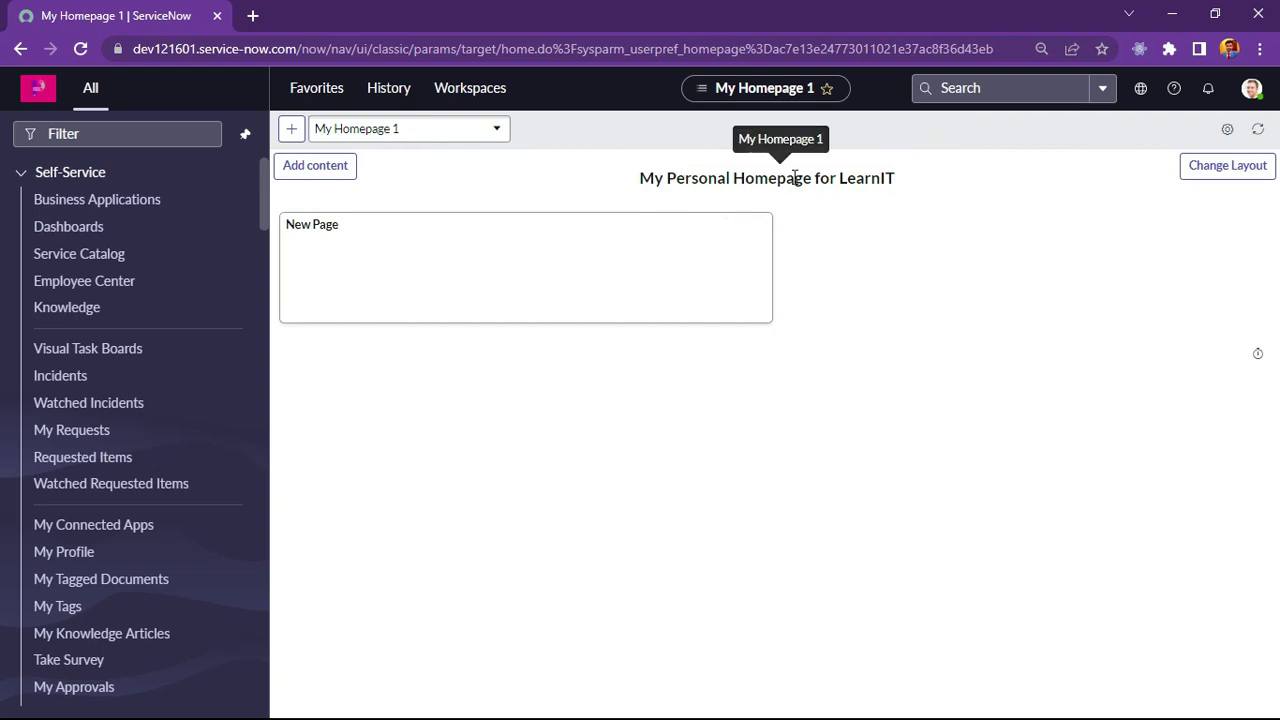
Remove the New Page widget and add the Incident report "All Incidents by Category" to the homepage's full-width top row
{"action": "left_click", "coordinate": [762, 222]}
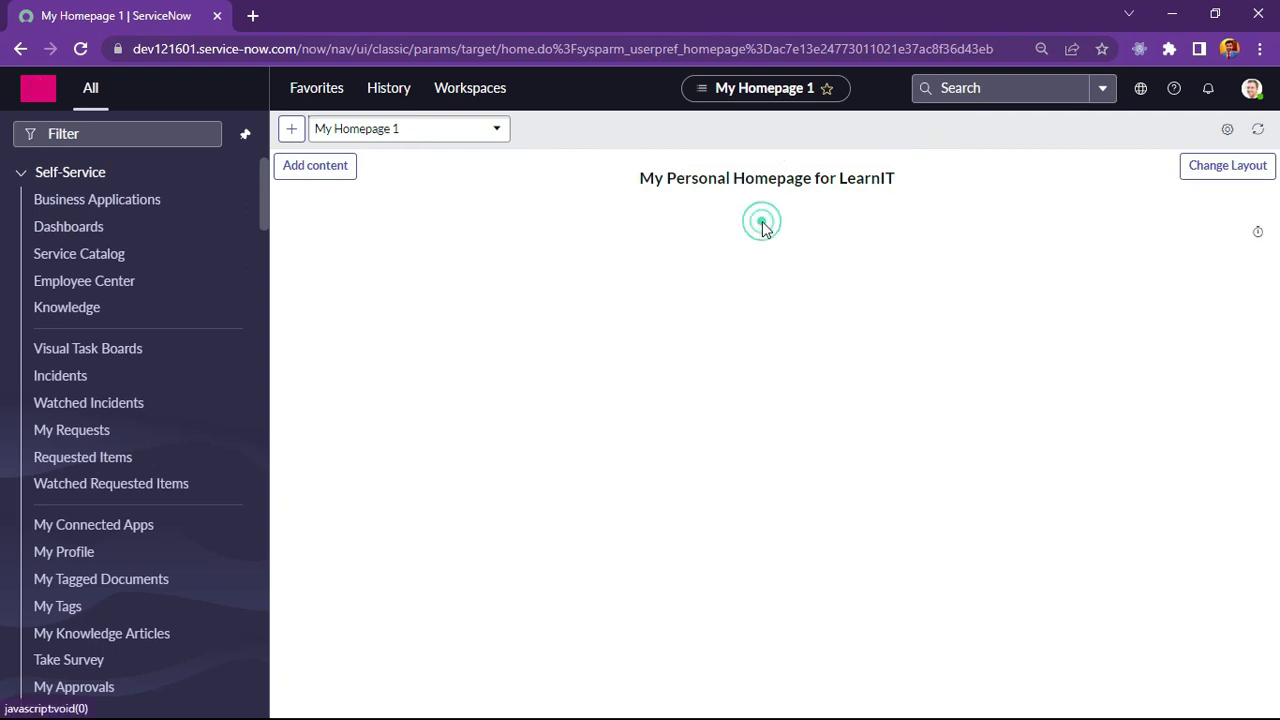
{"action": "left_click", "coordinate": [328, 170]}
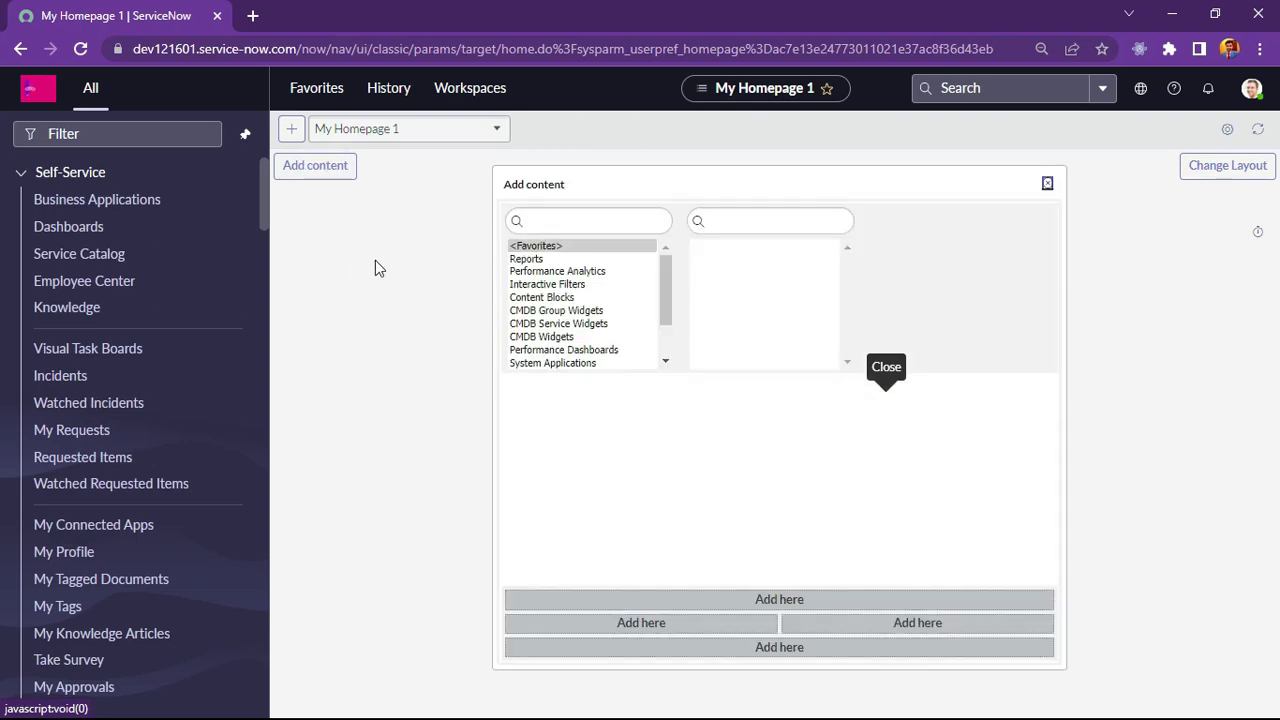
{"action": "left_click", "coordinate": [526, 259]}
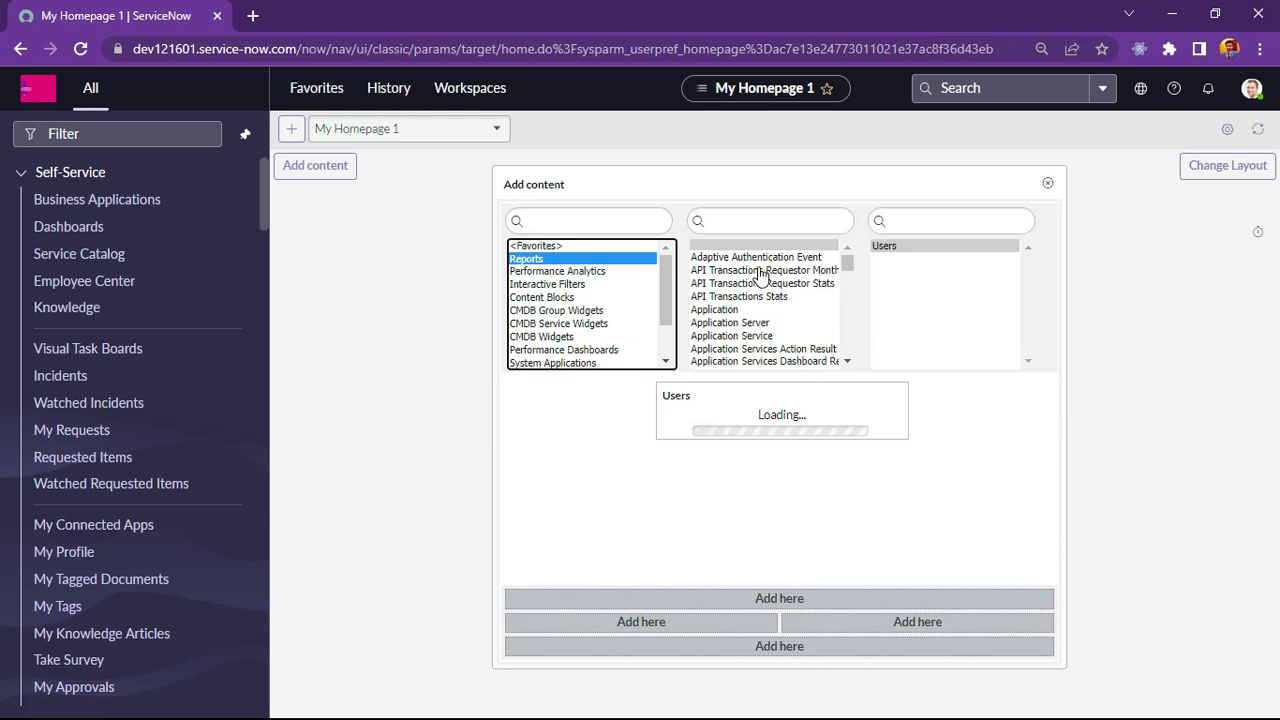
{"action": "left_click", "coordinate": [745, 220]}
{"action": "type", "text": "inc"}
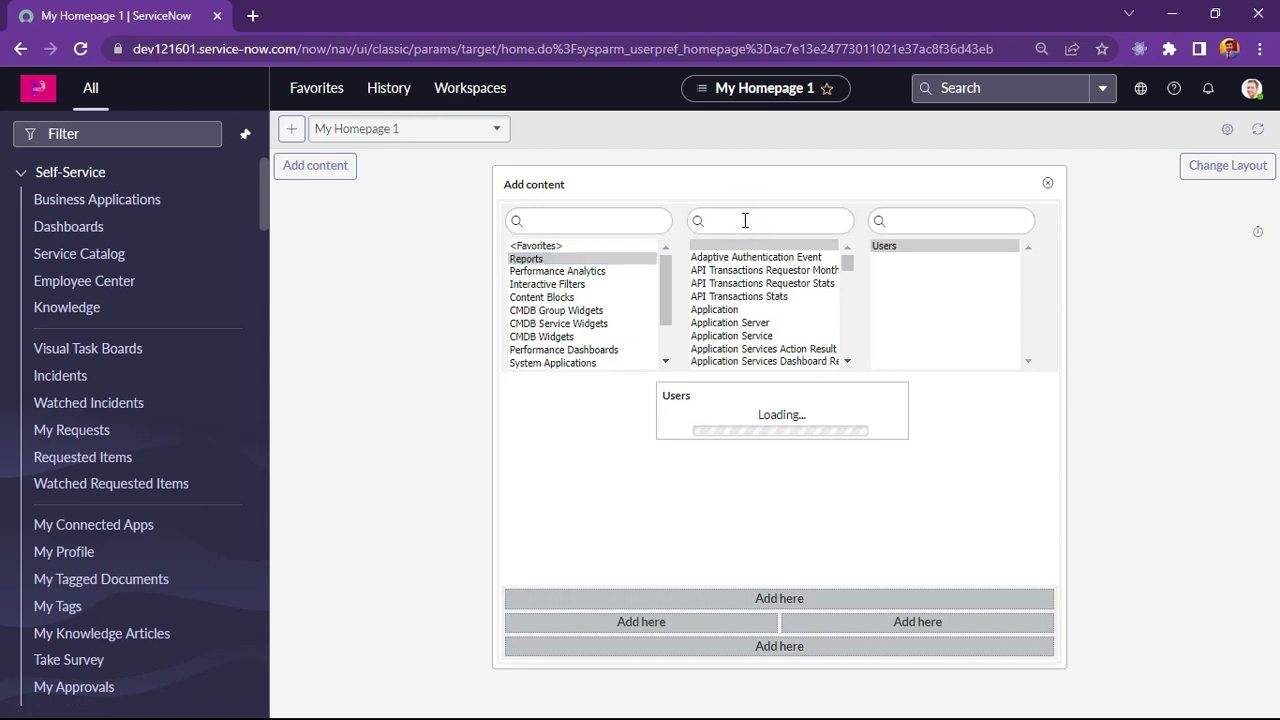
{"action": "type", "text": "ident"}
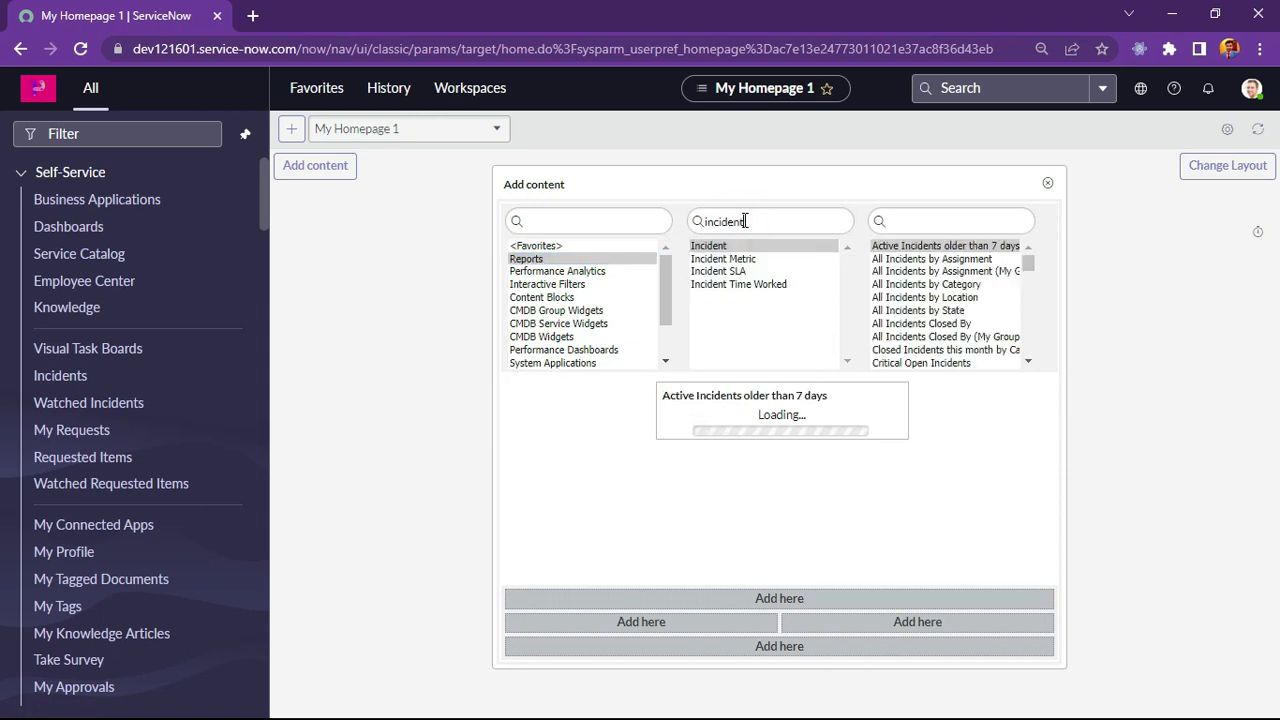
{"action": "left_click", "coordinate": [945, 284]}
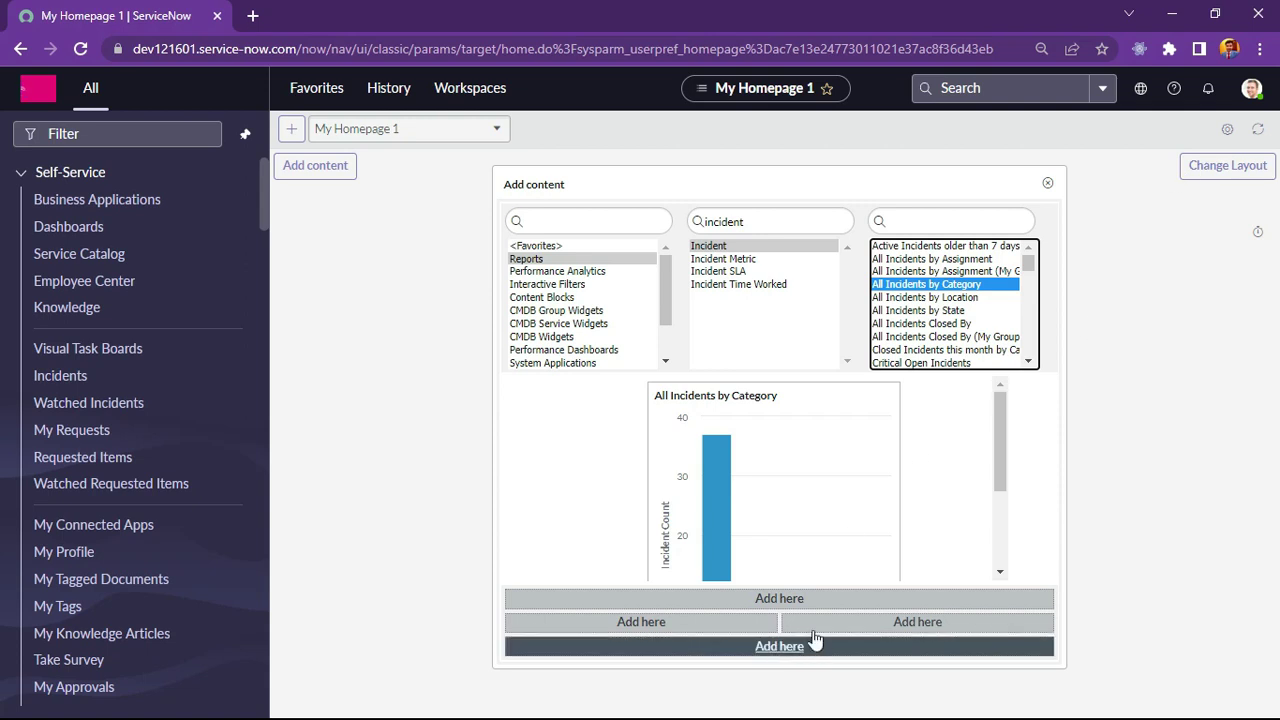
{"action": "left_click", "coordinate": [787, 600]}
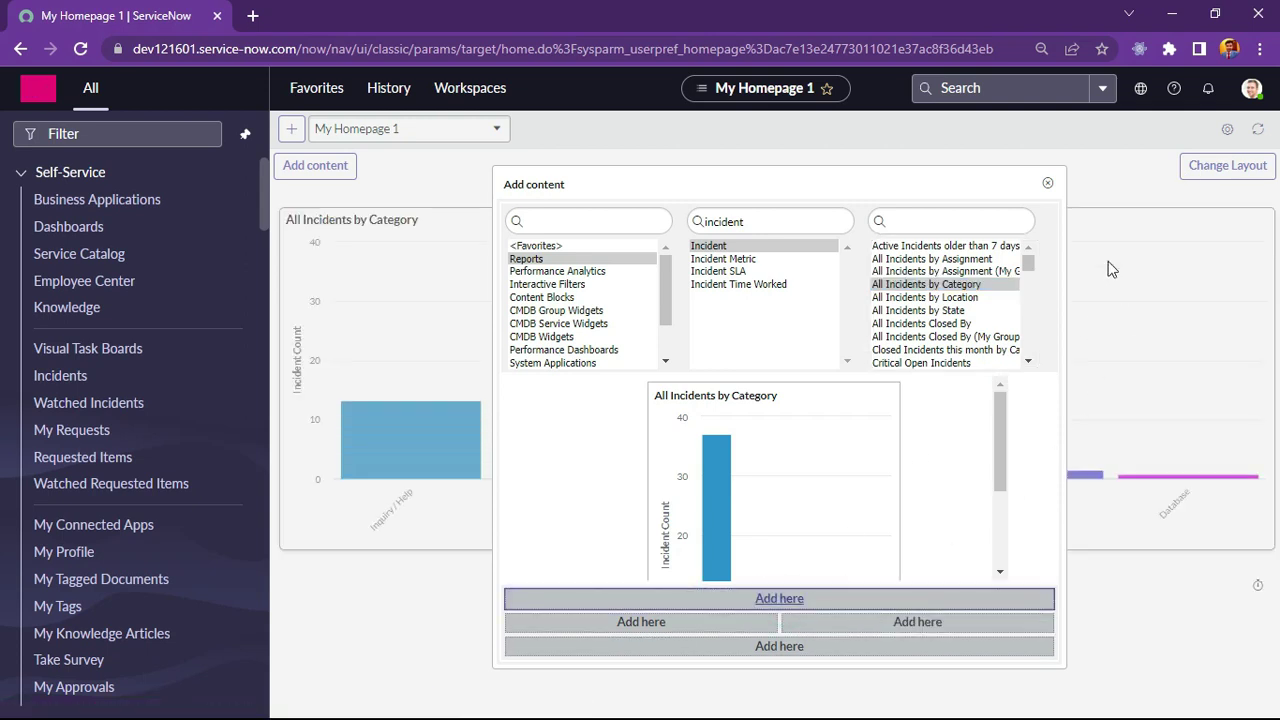
{"action": "left_click", "coordinate": [1047, 184]}
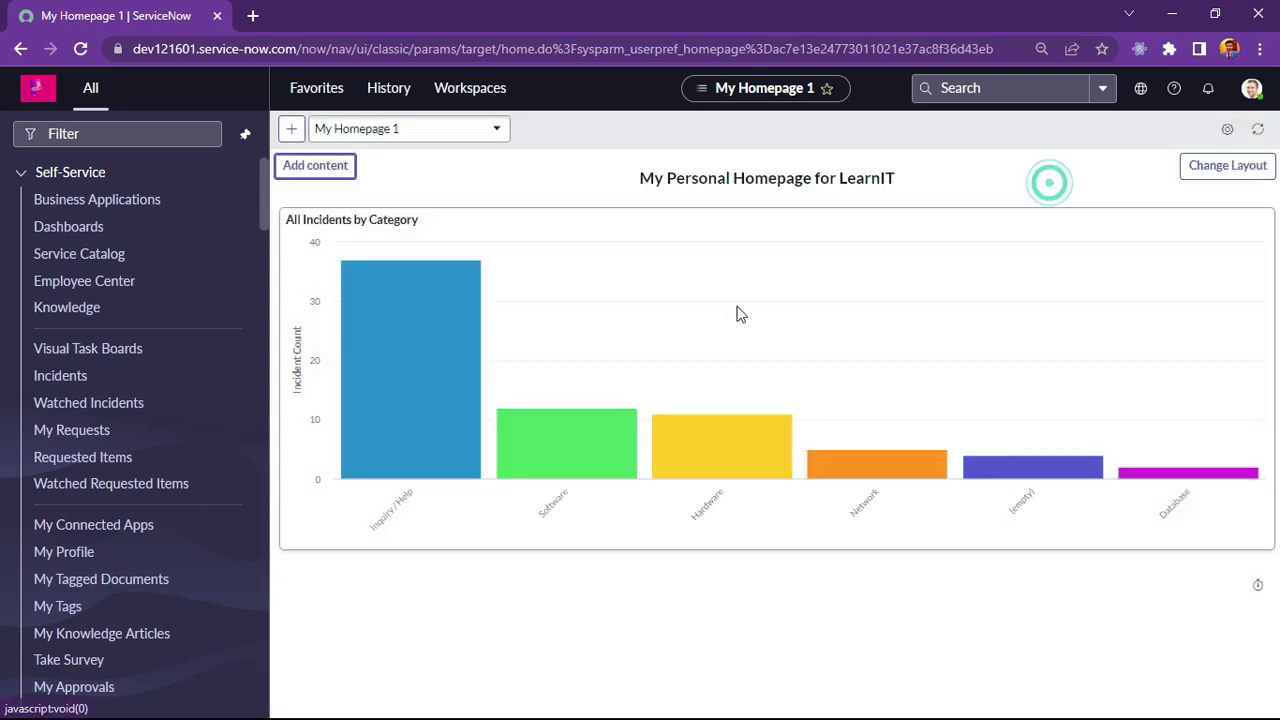
{"action": "left_click", "coordinate": [588, 146]}
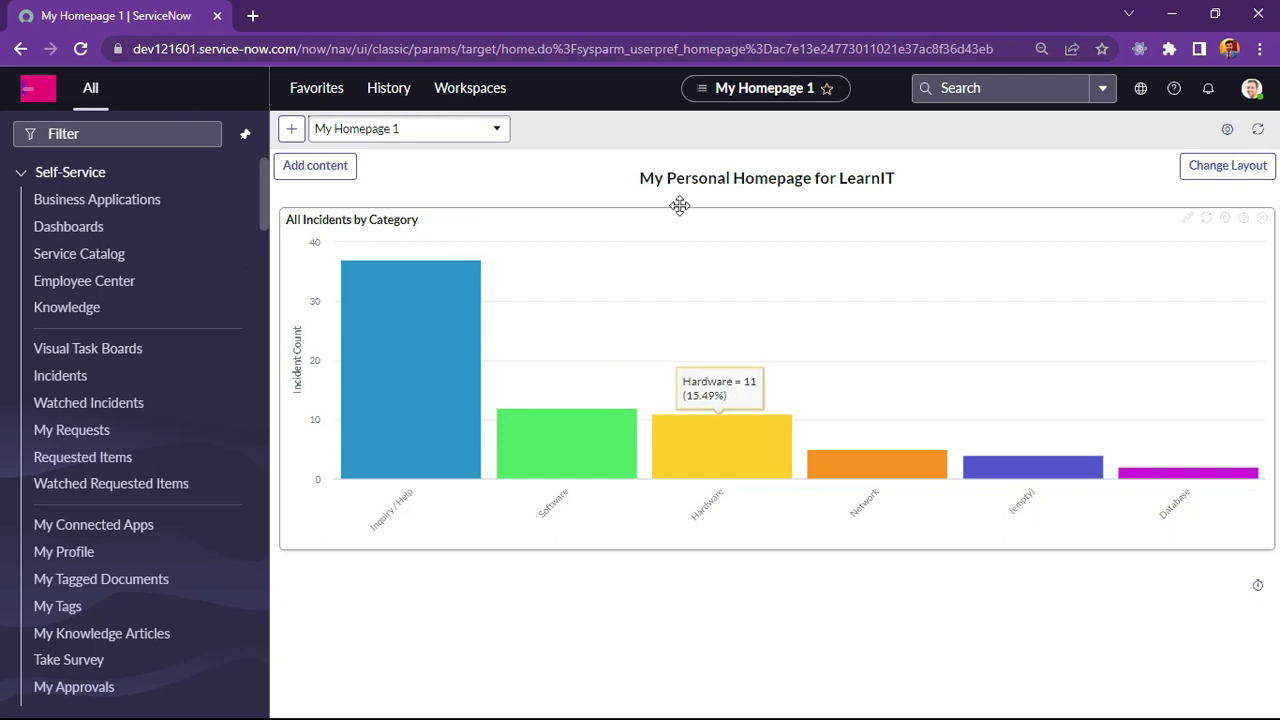
{"action": "left_click", "coordinate": [600, 139]}
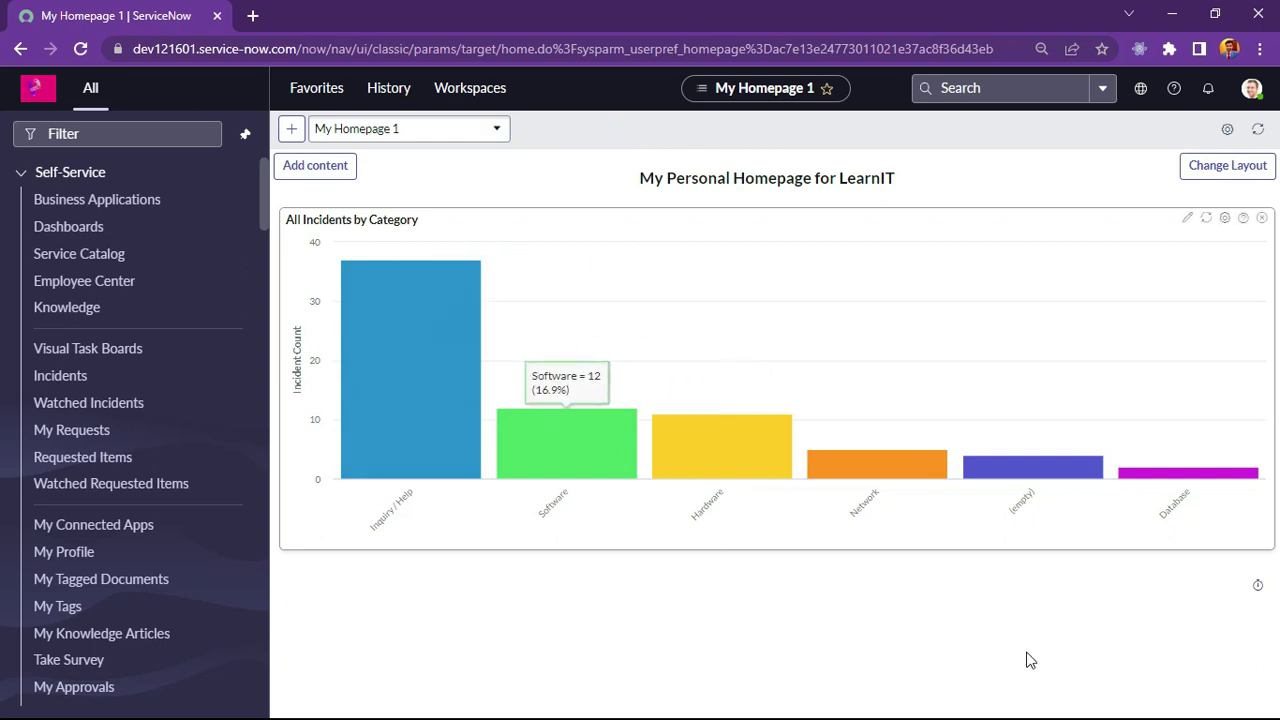
{"action": "left_click", "coordinate": [993, 150]}
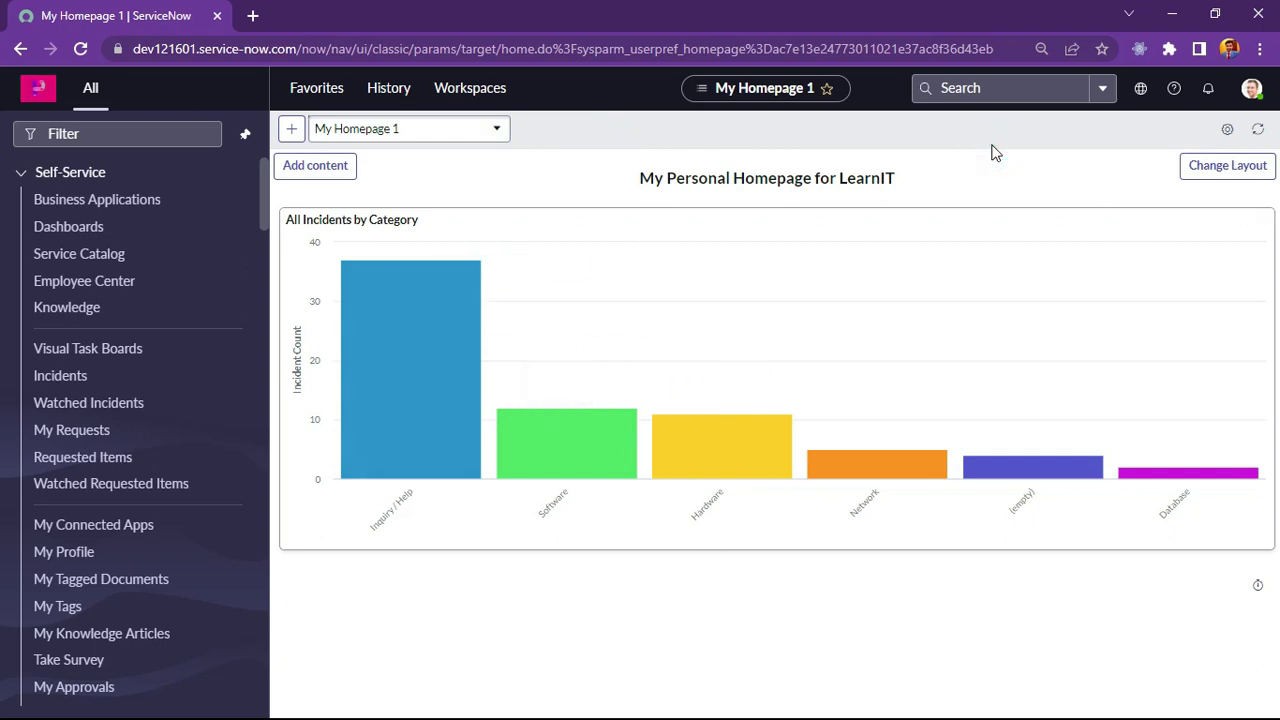
Create a dashboard version of the homepage as a new dashboard, after viewing the existing dashboards it could be added to
{"action": "left_click", "coordinate": [1228, 132]}
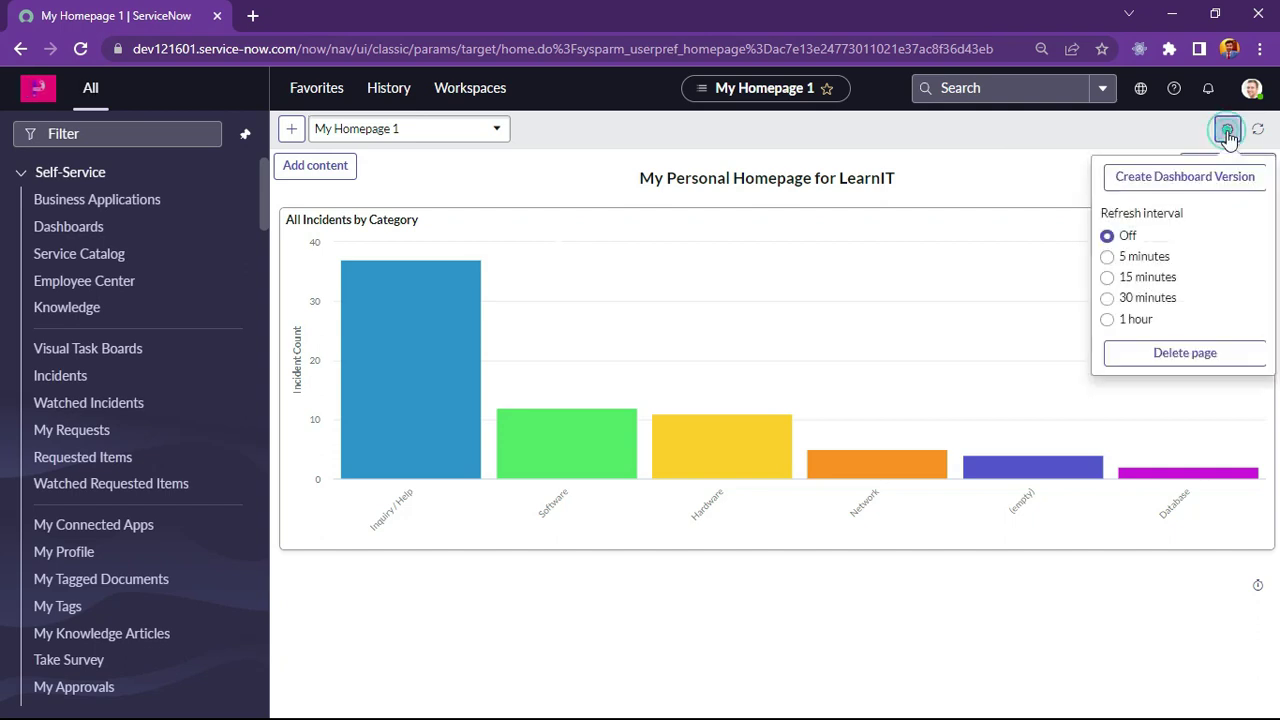
{"action": "left_click", "coordinate": [1208, 186]}
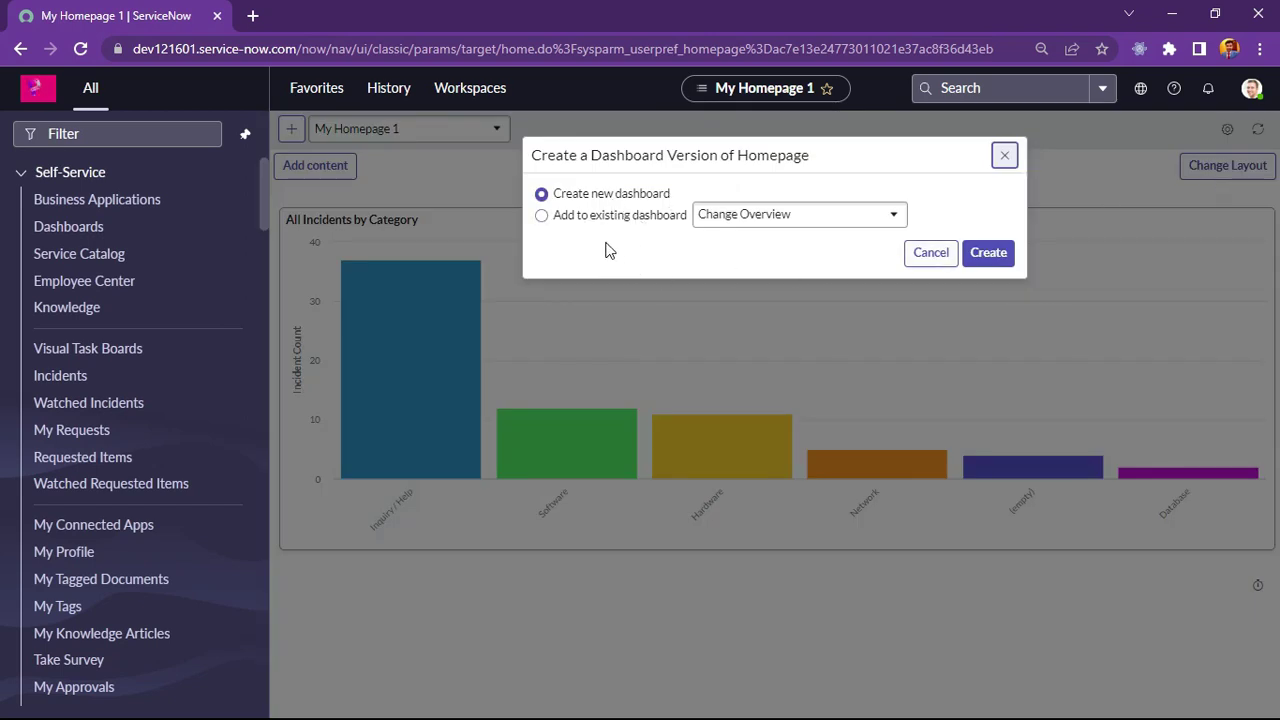
{"action": "left_click", "coordinate": [739, 215]}
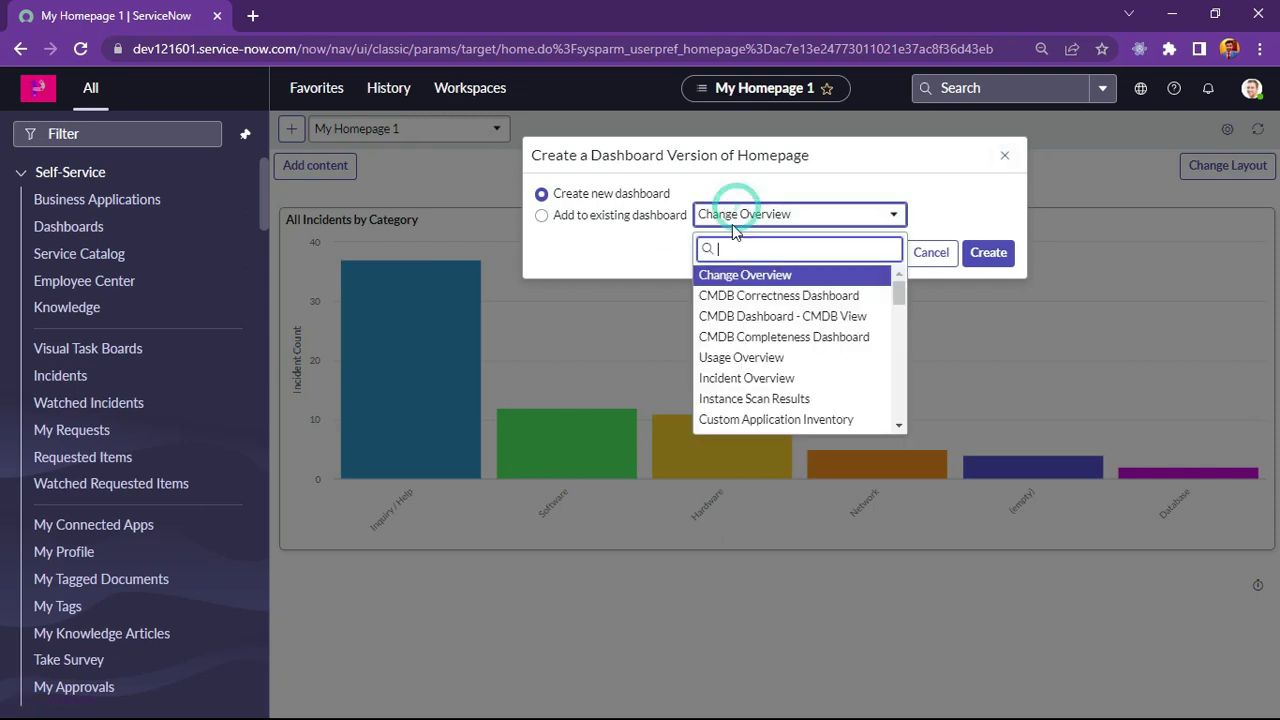
{"action": "left_click", "coordinate": [660, 240]}
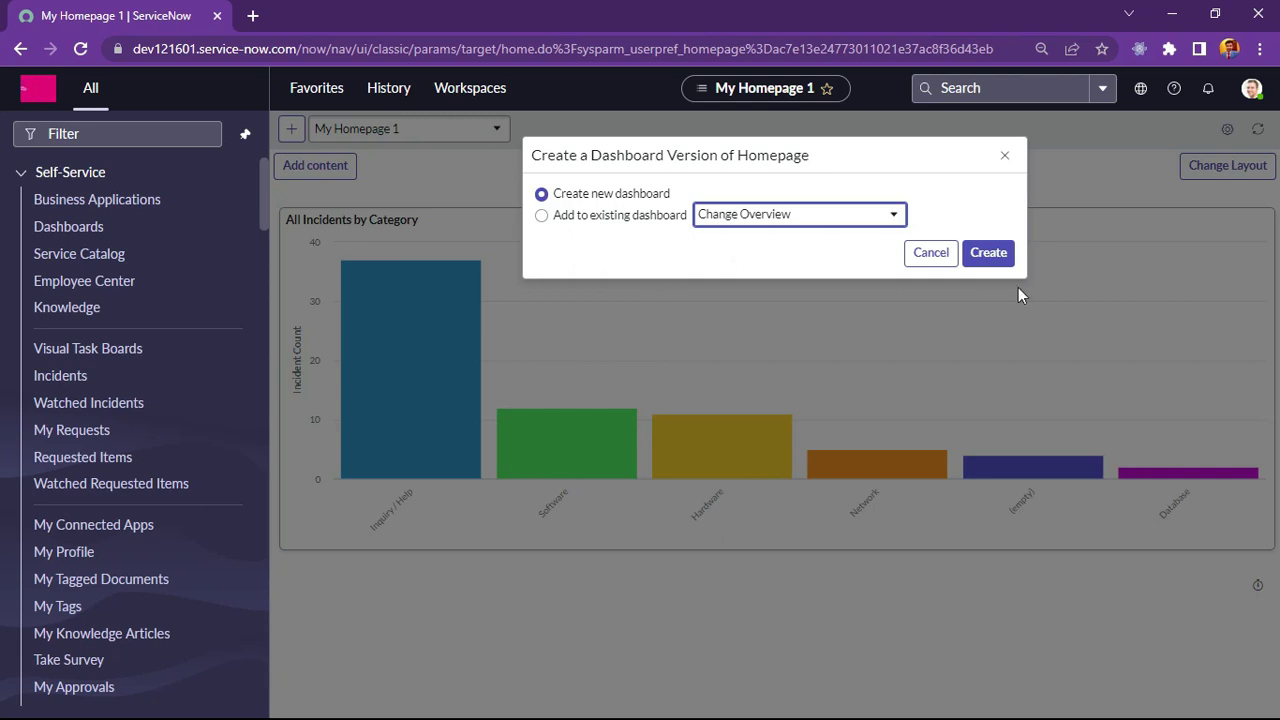
{"action": "left_click", "coordinate": [989, 255]}
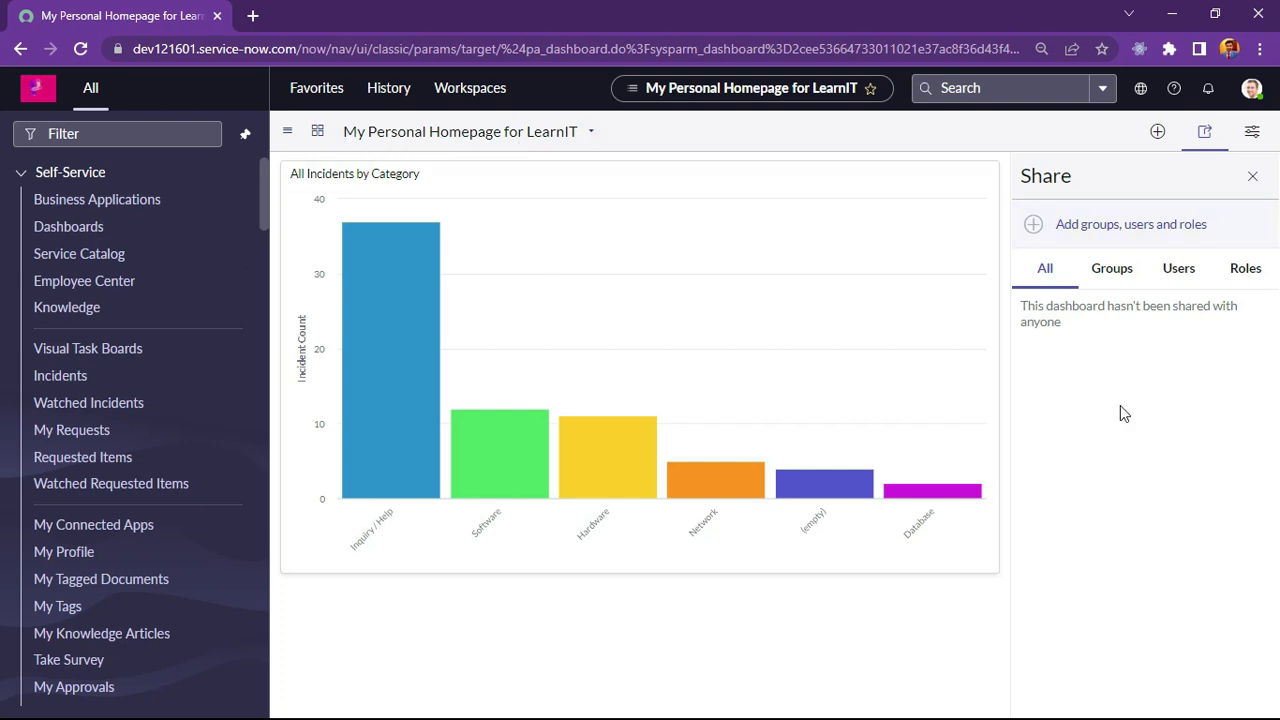
Review the actions available for the new dashboard, such as properties, duplication and deletion, without applying any
{"action": "left_click", "coordinate": [287, 131]}
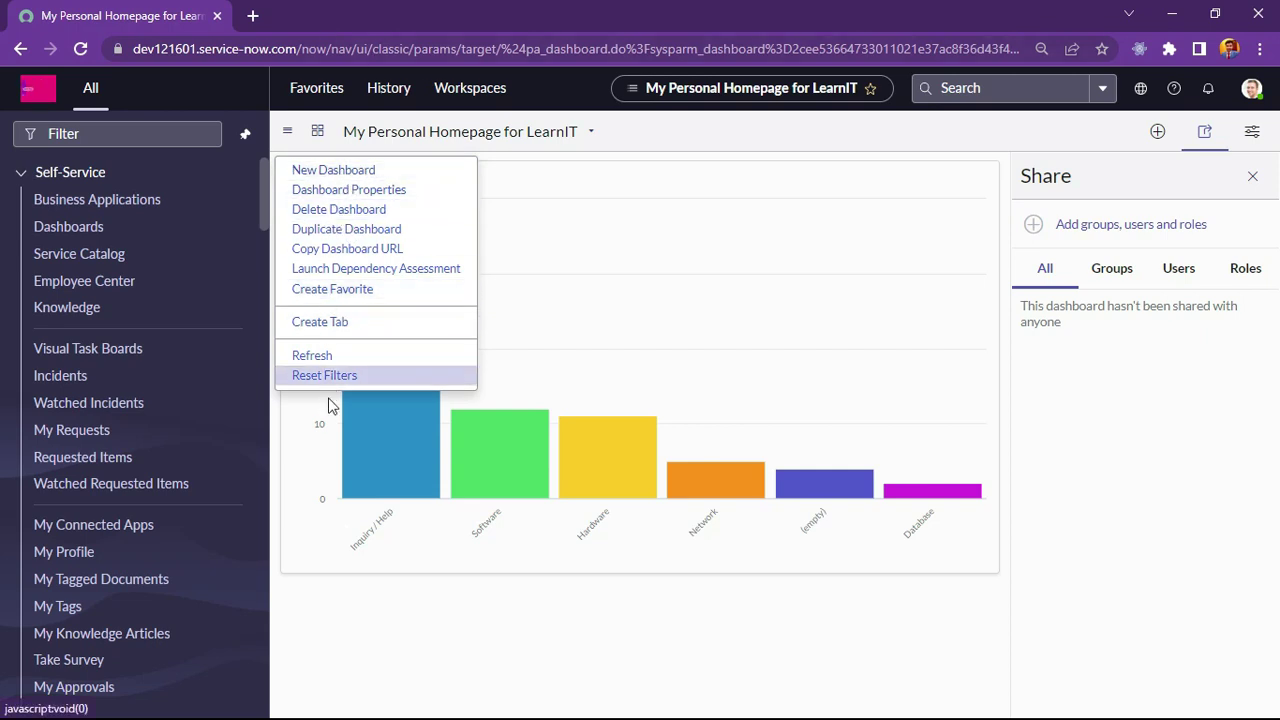
{"action": "left_click", "coordinate": [629, 644]}
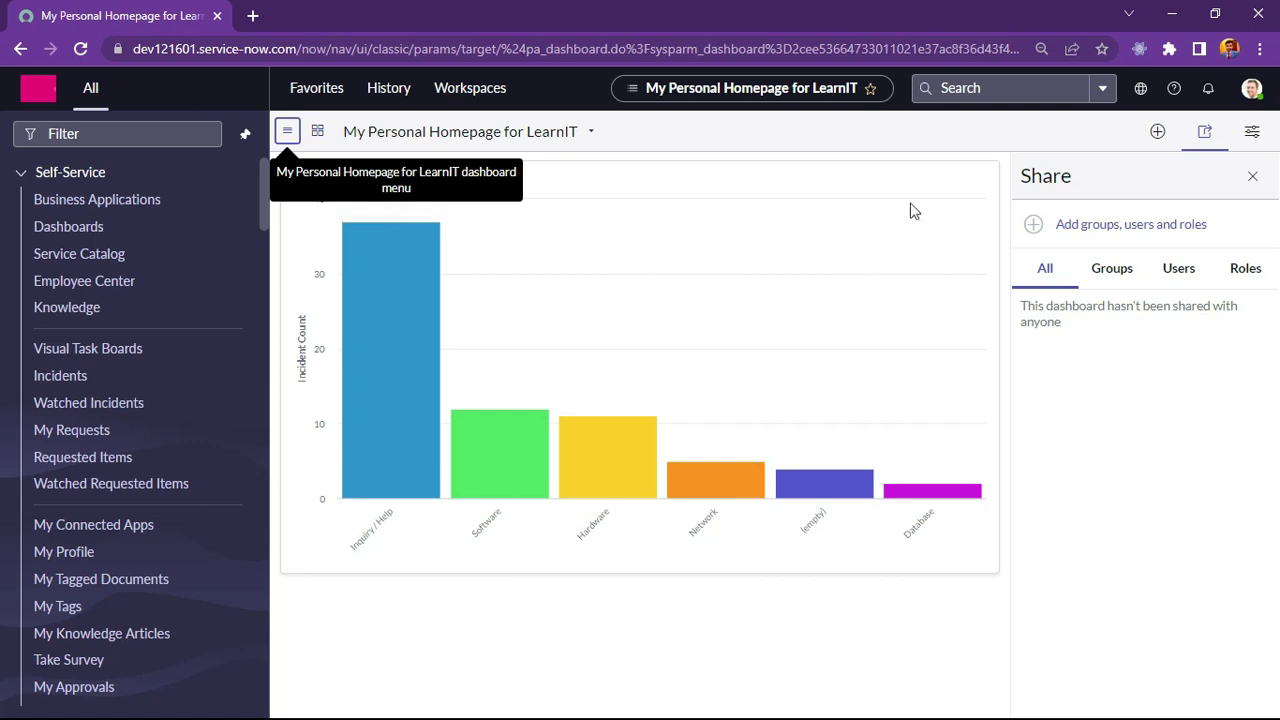
{"action": "left_click", "coordinate": [776, 136]}
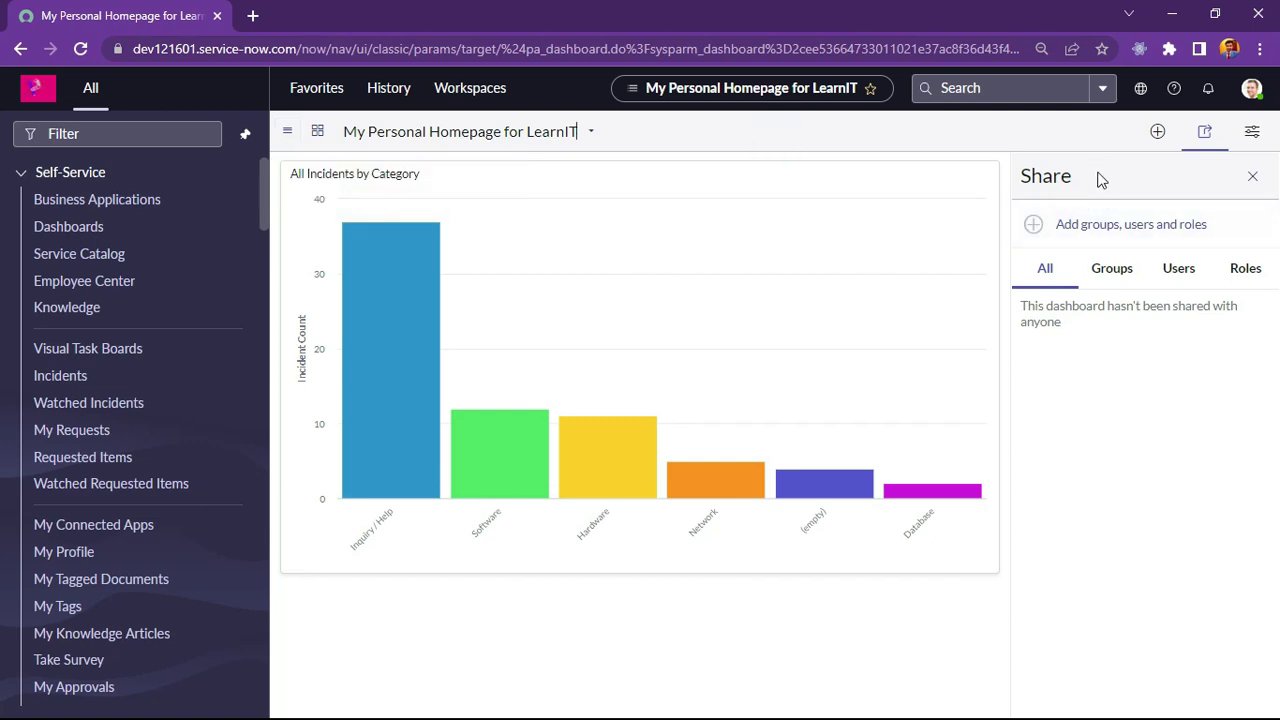
Examine the dashboard's sharing with groups, users and roles, and close the sharing settings
{"action": "left_click", "coordinate": [1110, 282]}
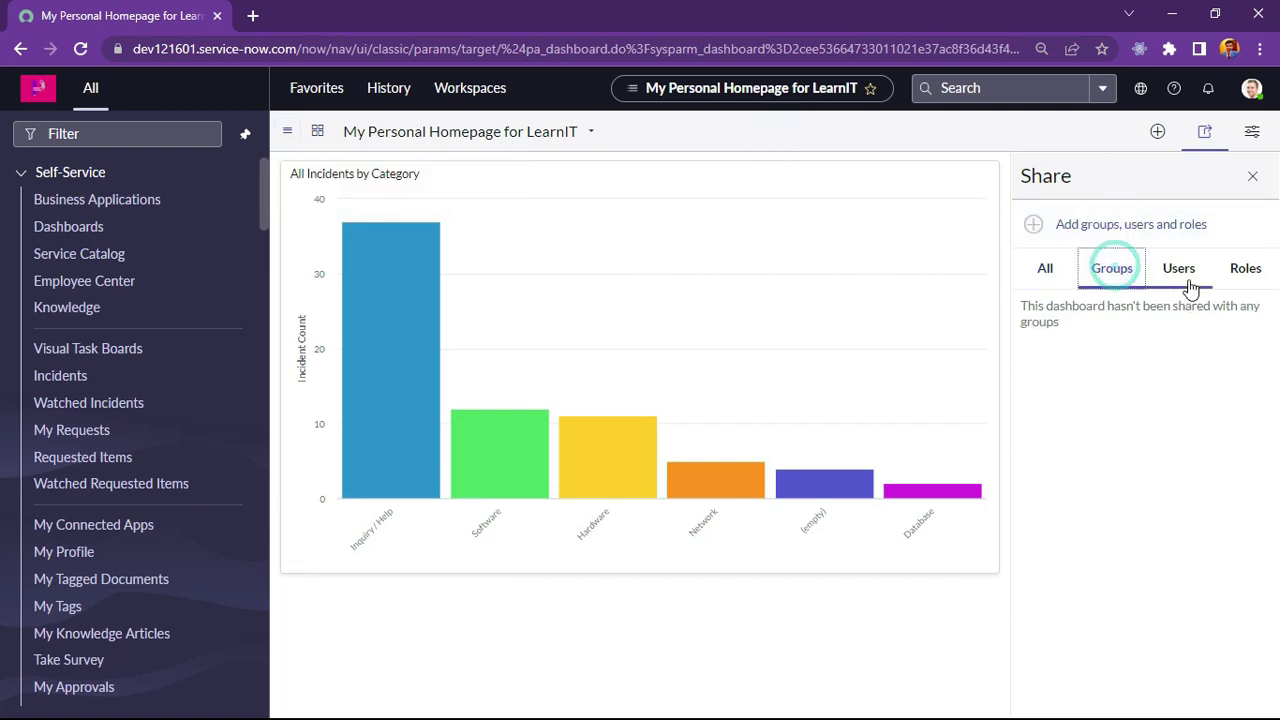
{"action": "left_click", "coordinate": [1188, 287]}
{"action": "key", "text": "Right"}
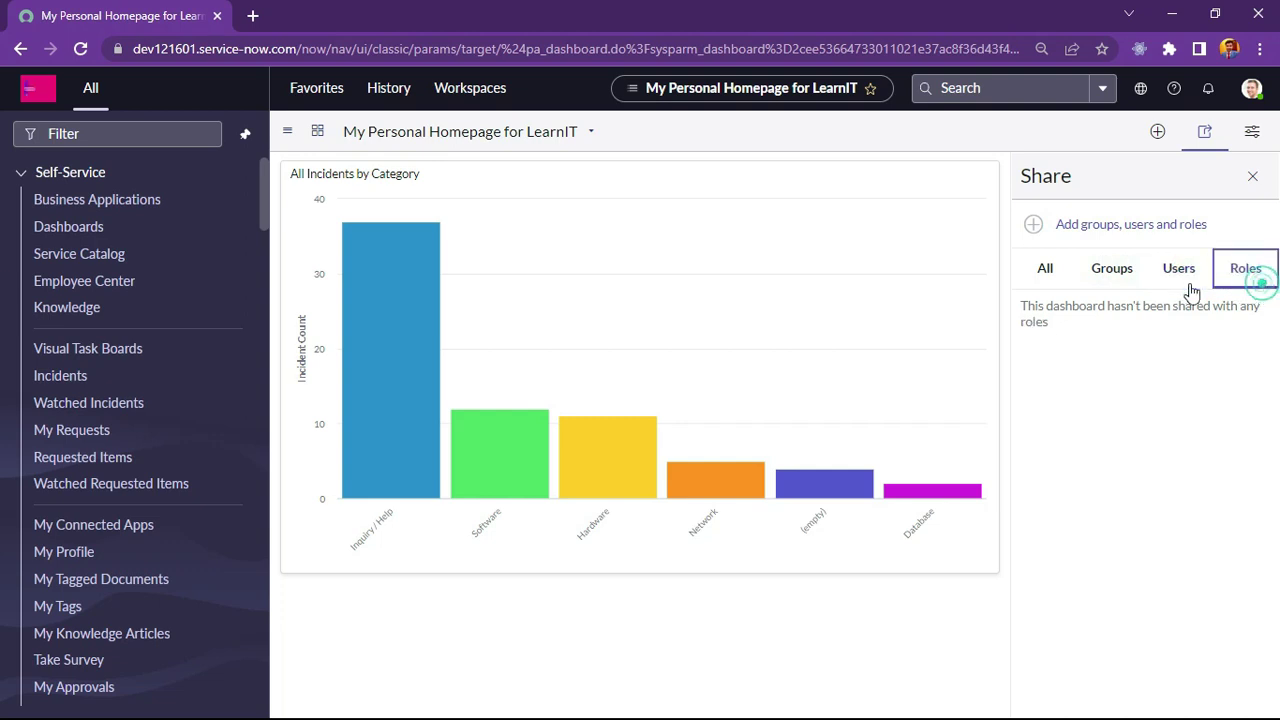
{"action": "left_click", "coordinate": [1042, 280]}
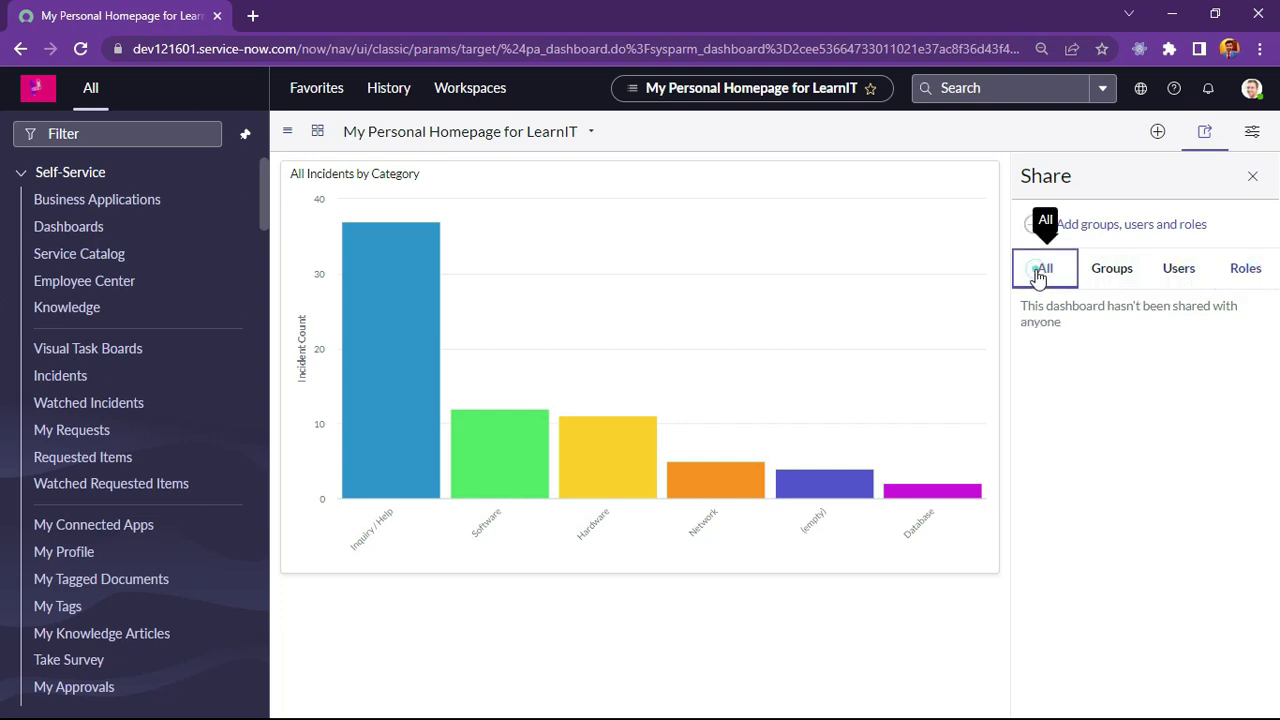
{"action": "left_click", "coordinate": [1252, 179]}
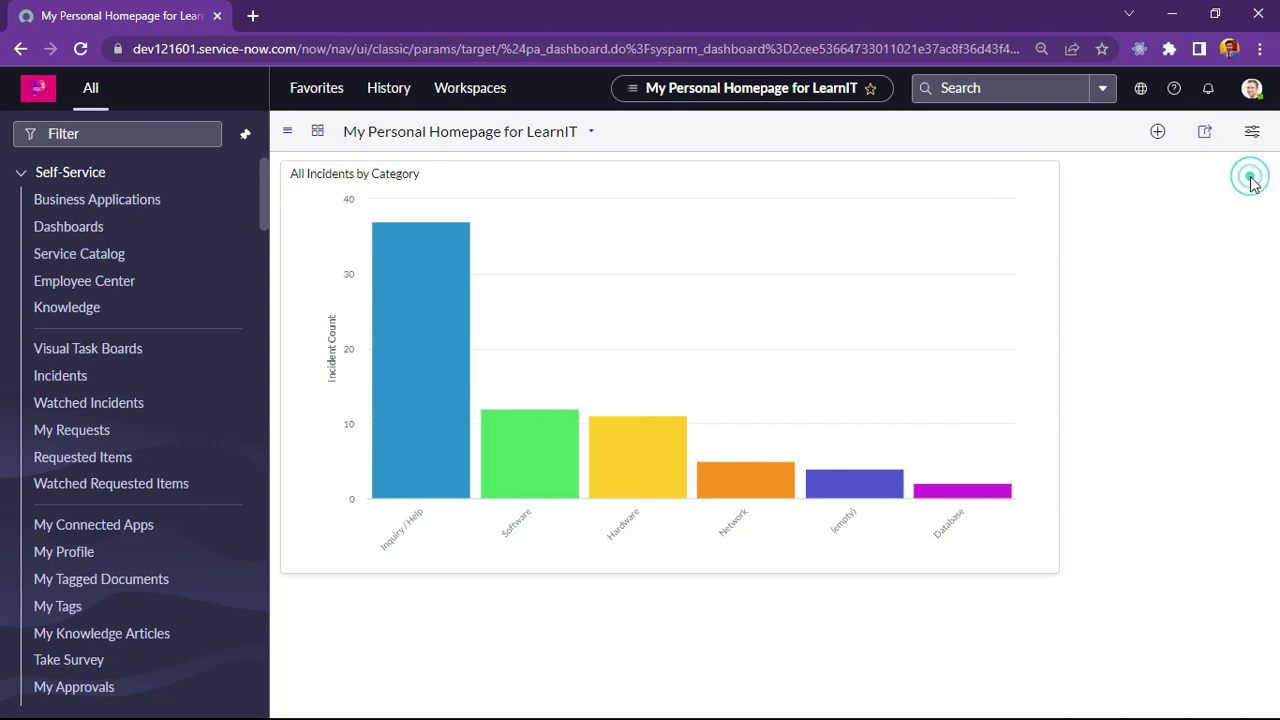